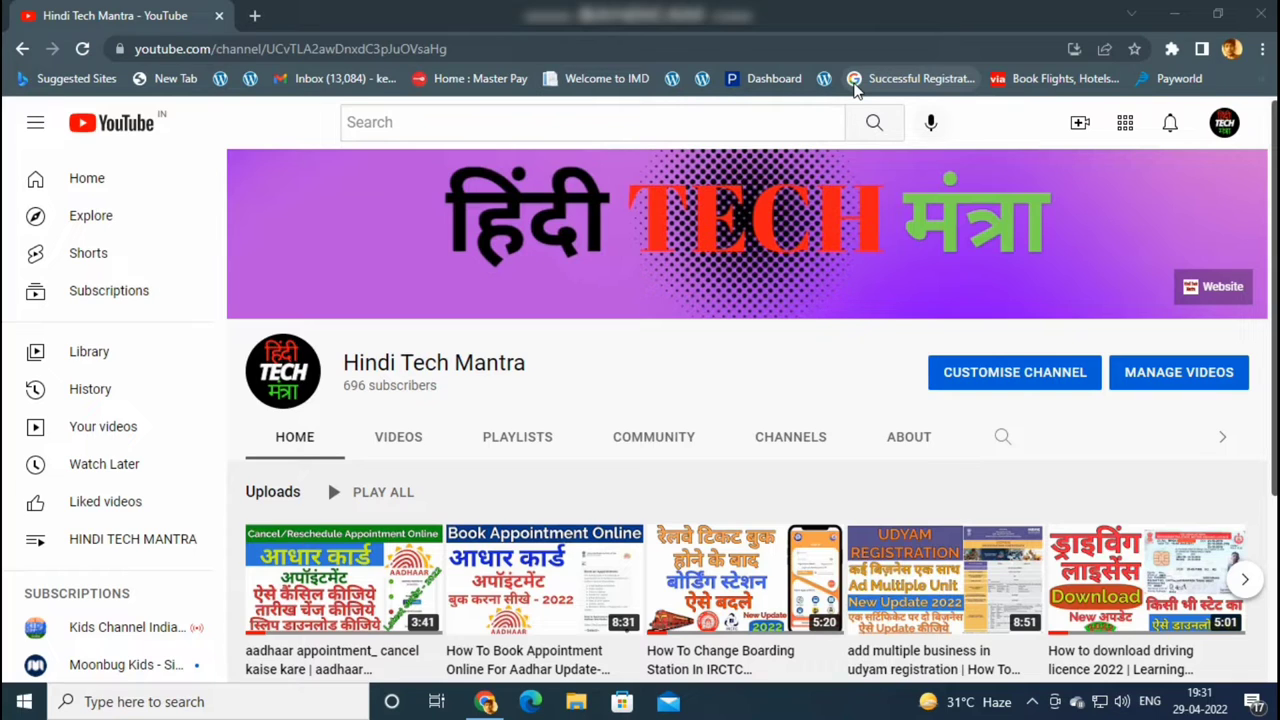
# Open epfindia.gov.in in a new tab and go to Member UAN/Online Service (OCS/OTCP)
pyautogui.middleClick(900, 78)
pyautogui.click(257, 20)
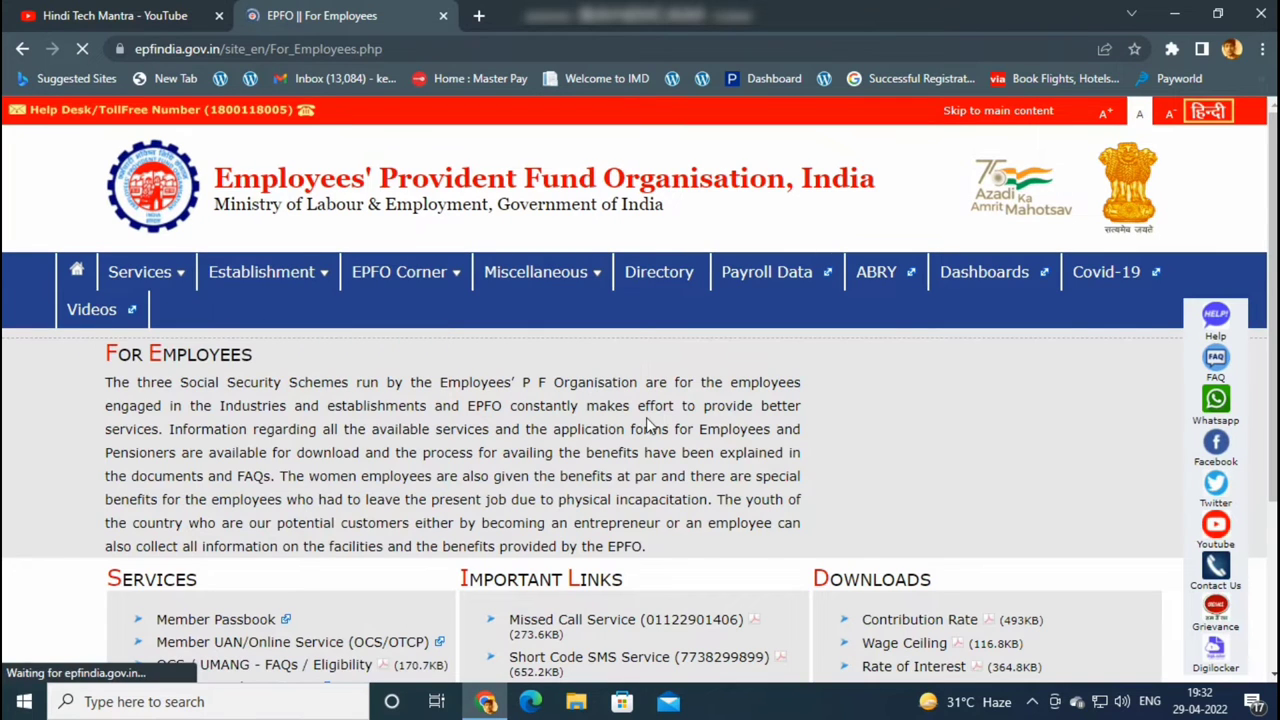
pyautogui.scroll(-1, 535, 385)
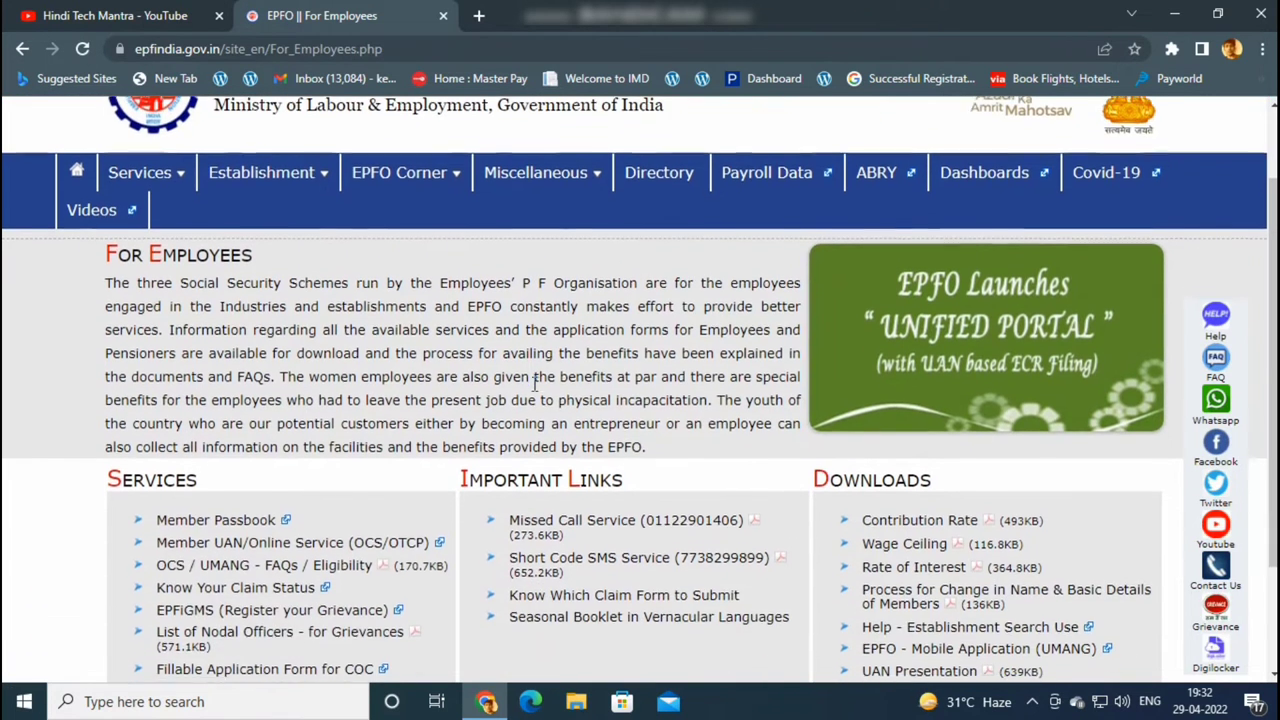
pyautogui.scroll(-1, 535, 385)
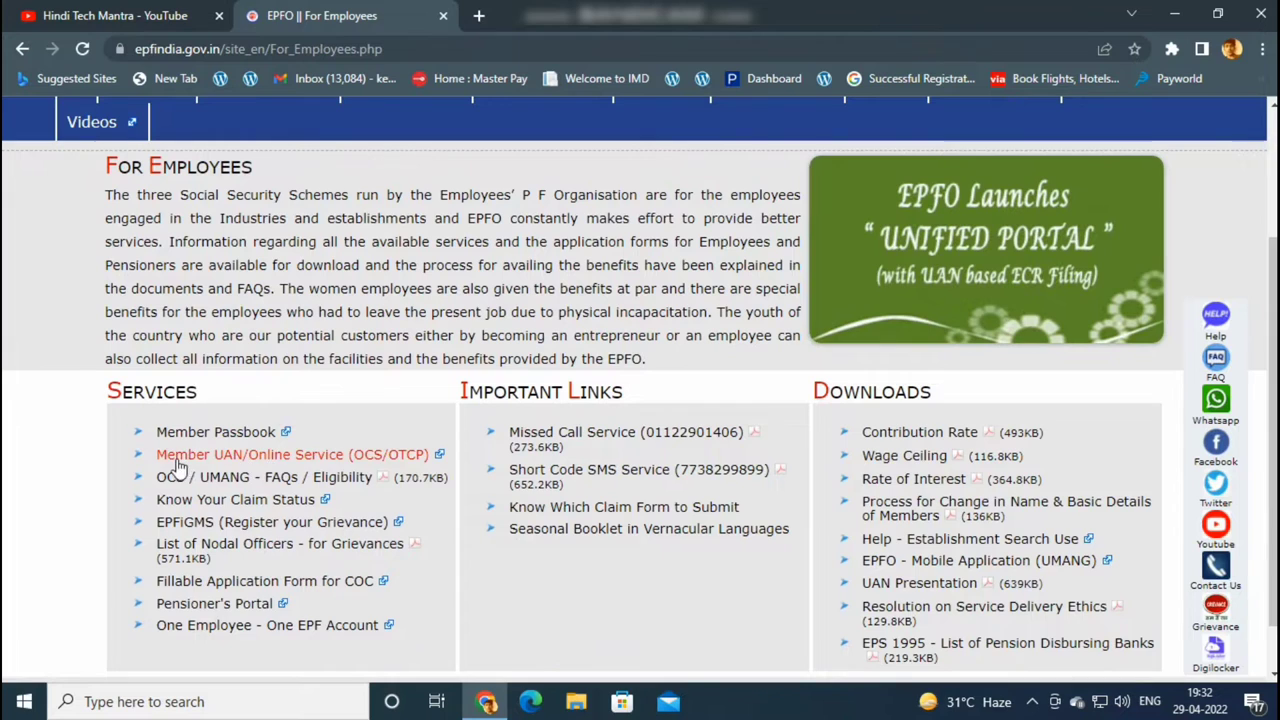
pyautogui.click(271, 456)
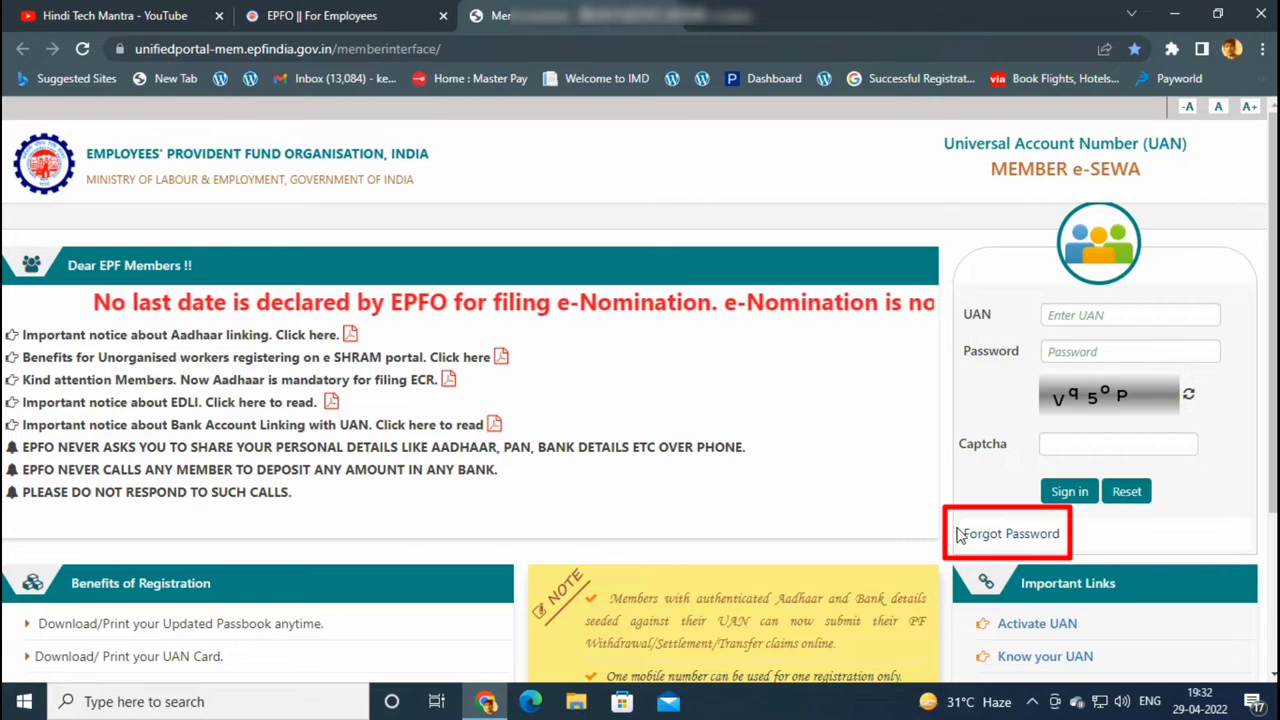
# Start Forgot Password, paste the UAN, enter the captcha and submit
pyautogui.click(988, 537)
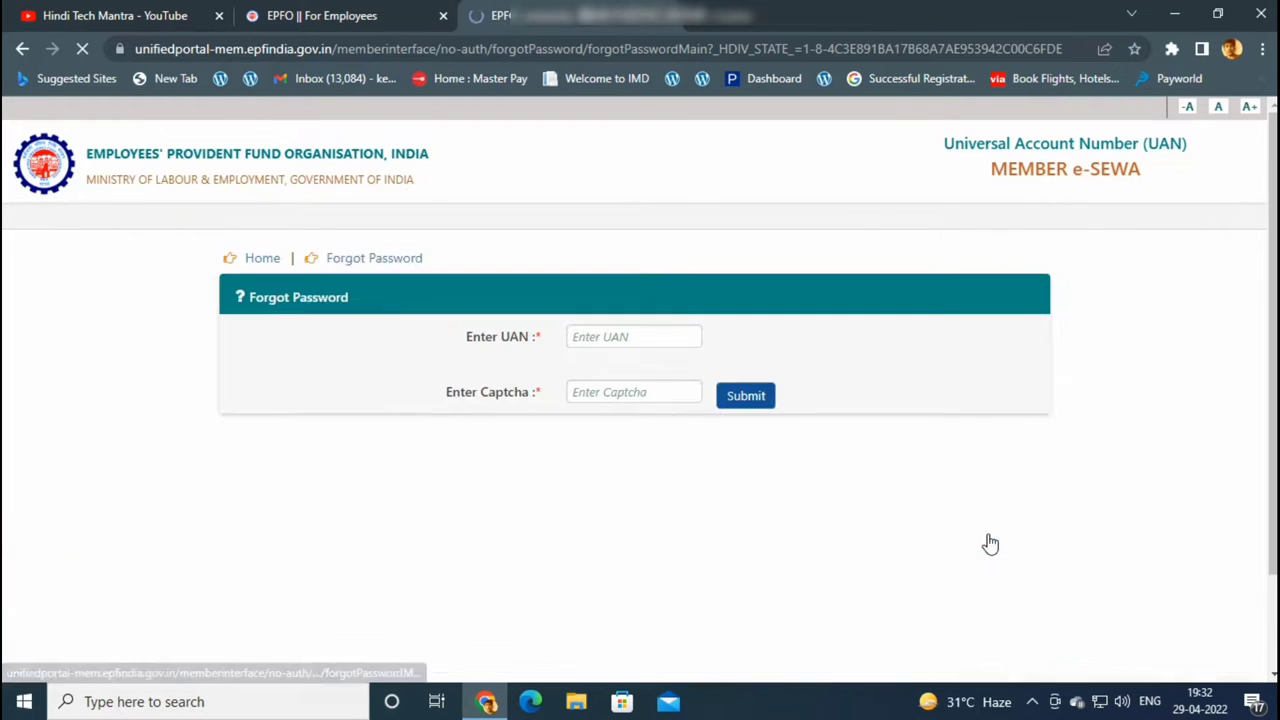
pyautogui.click(645, 338)
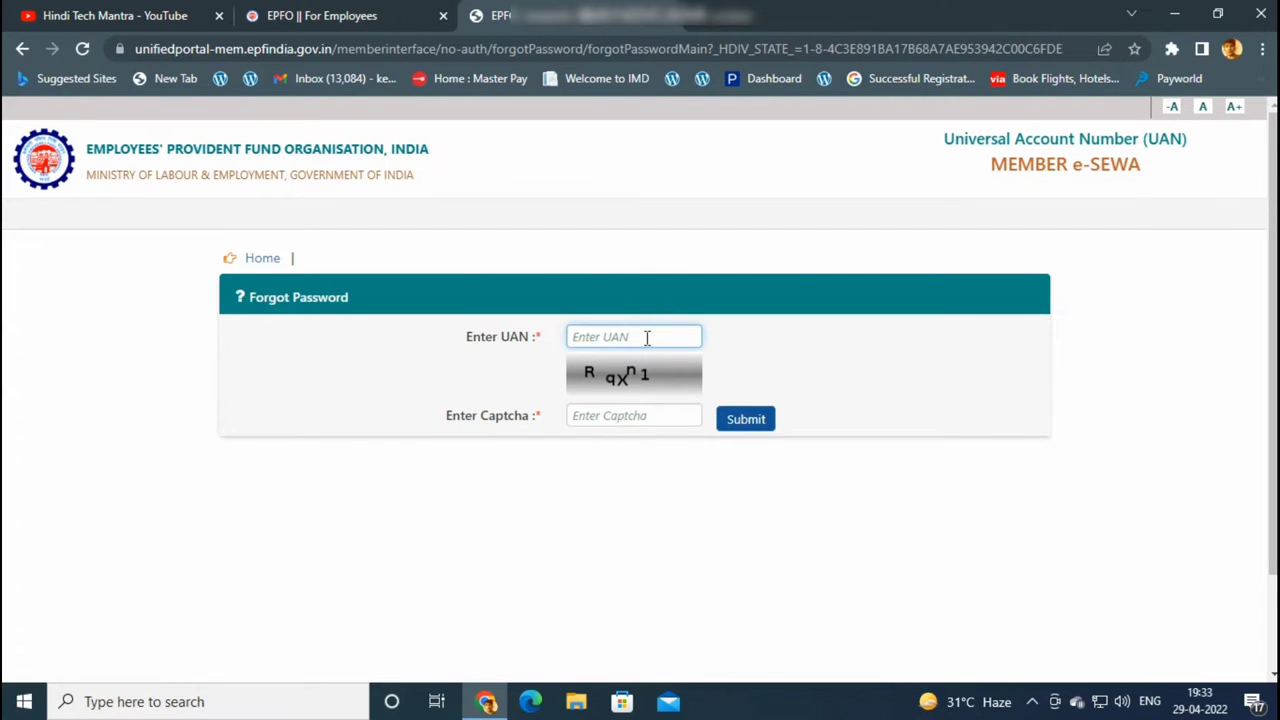
pyautogui.hotkey('ctrl', 'v')
pyautogui.click(636, 416)
pyautogui.write('R')
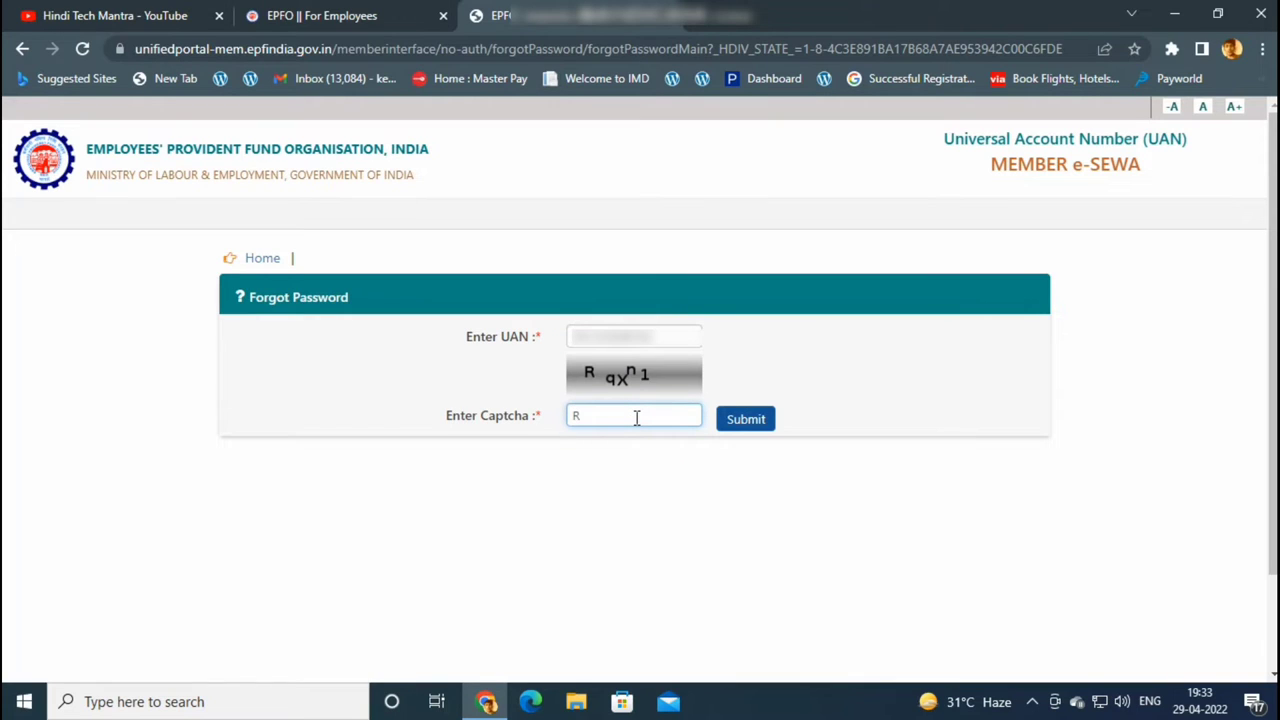
pyautogui.write('qXn1')
pyautogui.click(738, 420)
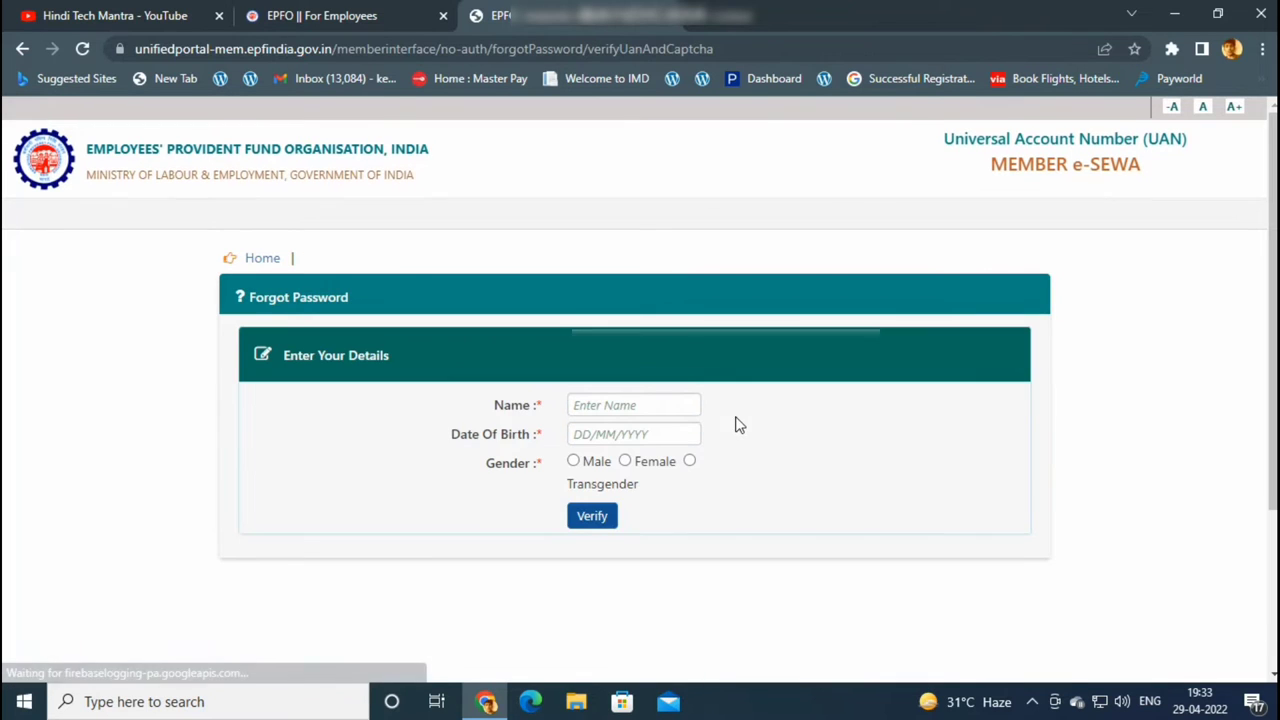
# Enter the member's full name and date of birth, select Male, and verify them
pyautogui.click(636, 403)
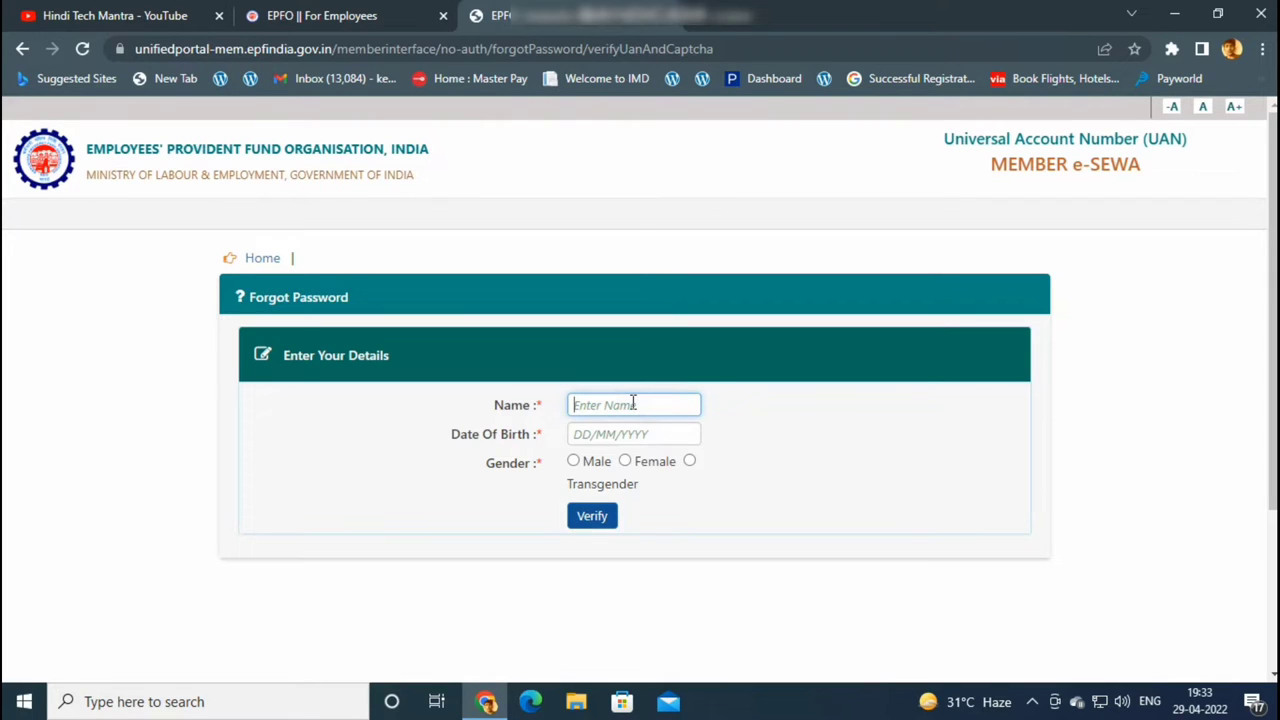
pyautogui.click(574, 461)
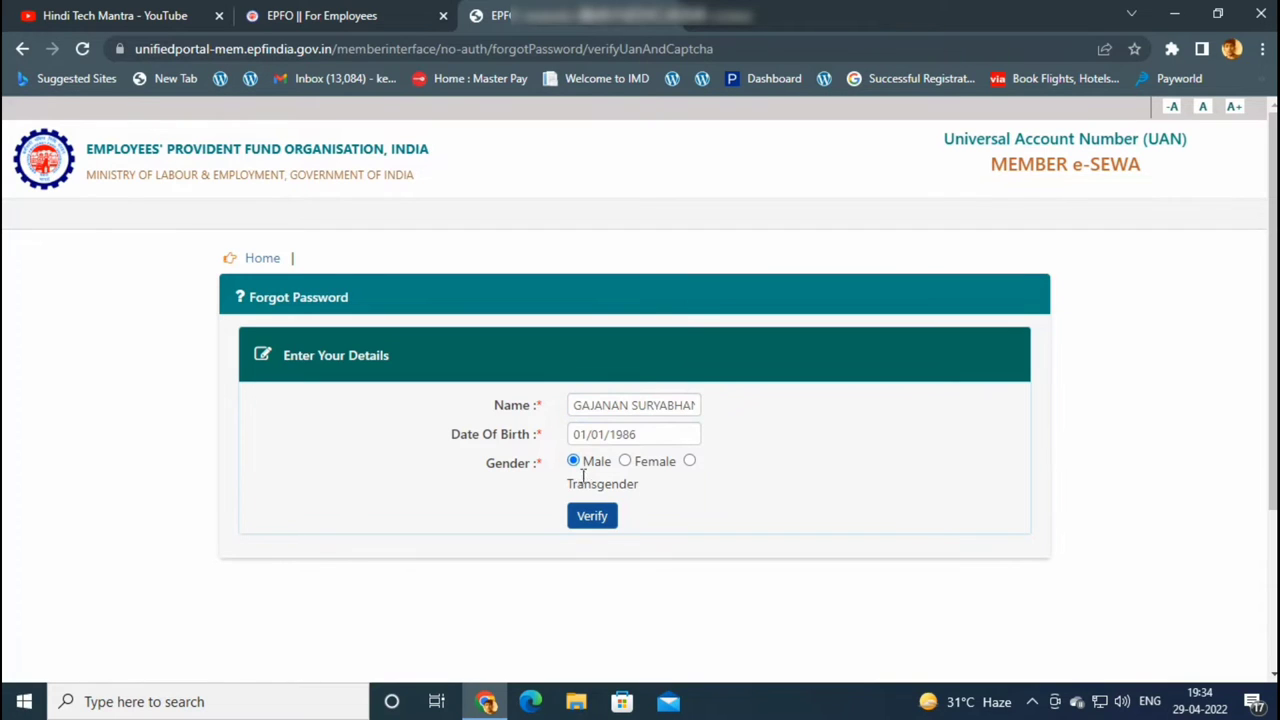
pyautogui.click(593, 521)
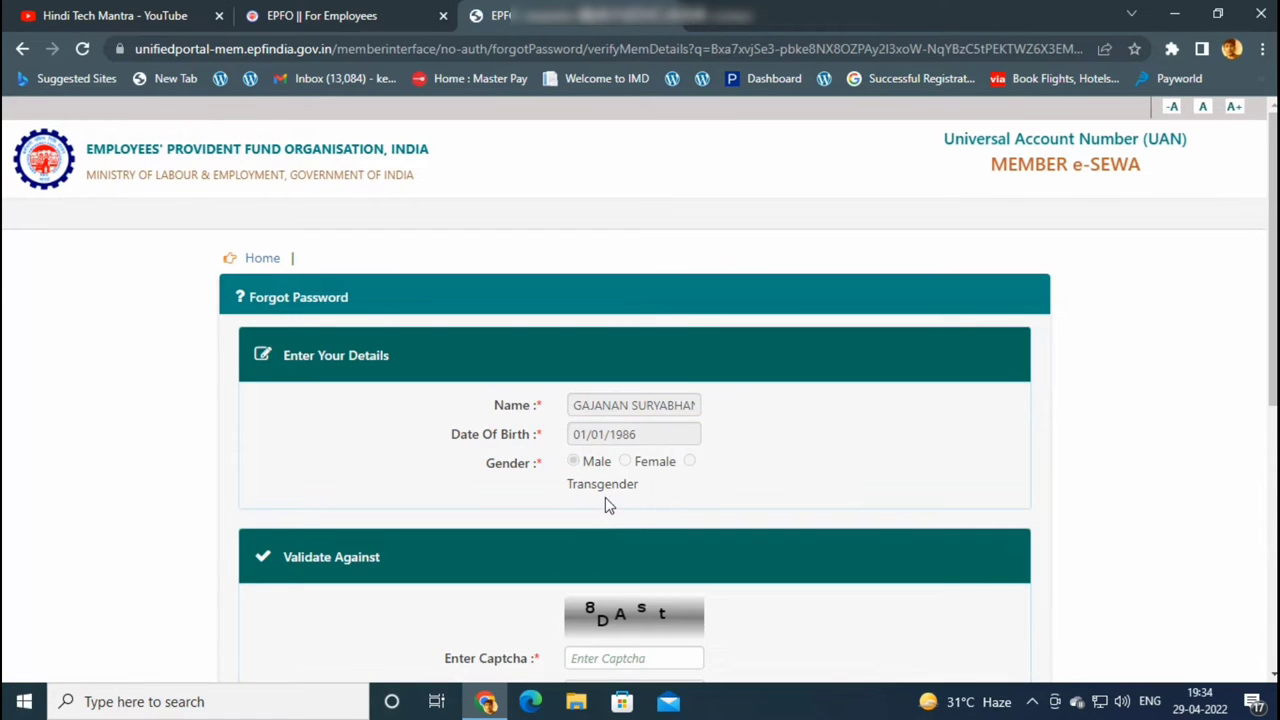
# Enter the captcha and the member's Aadhaar number, give consent, and verify against Aadhaar
pyautogui.scroll(-2, 605, 503)
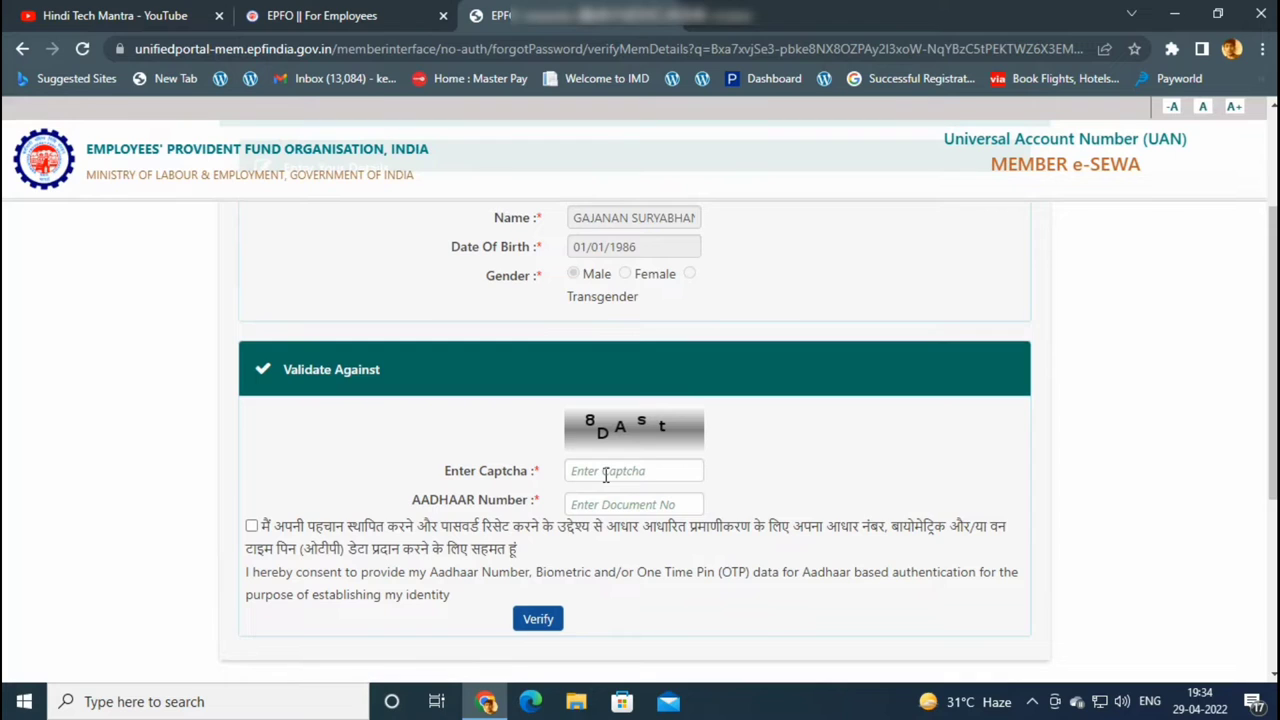
pyautogui.click(605, 471)
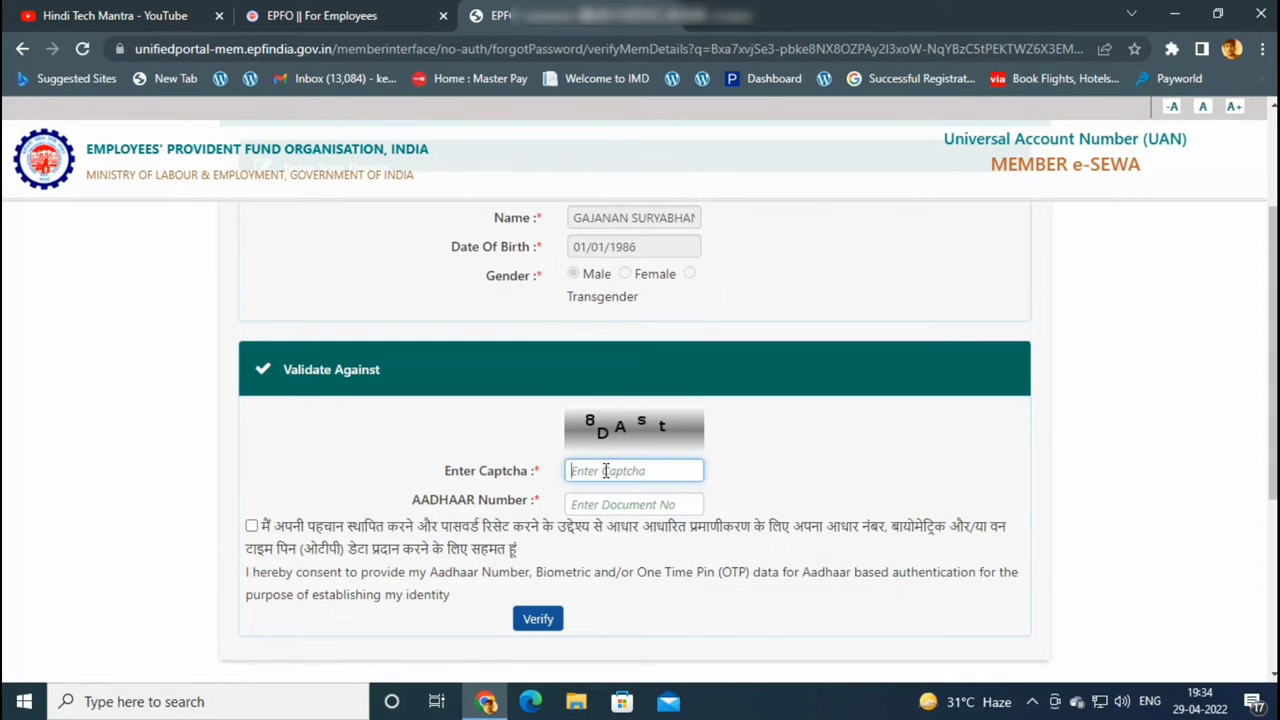
pyautogui.write('8DAst')
pyautogui.click(622, 503)
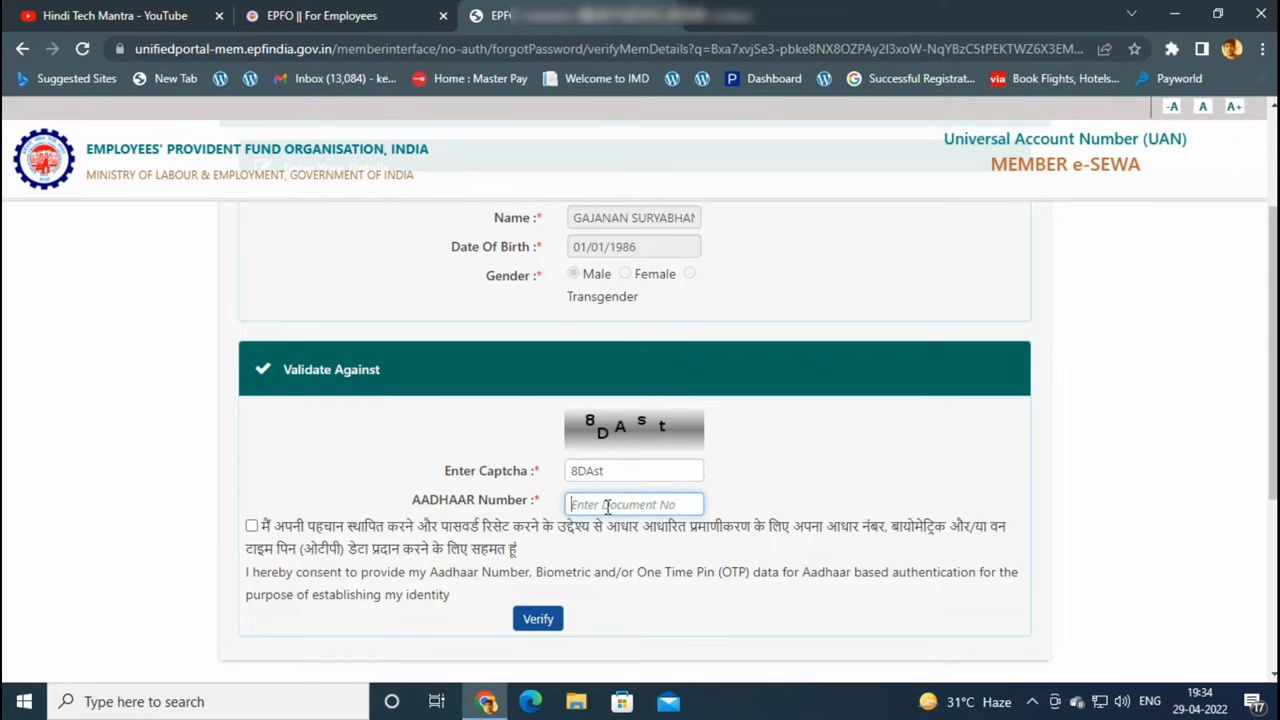
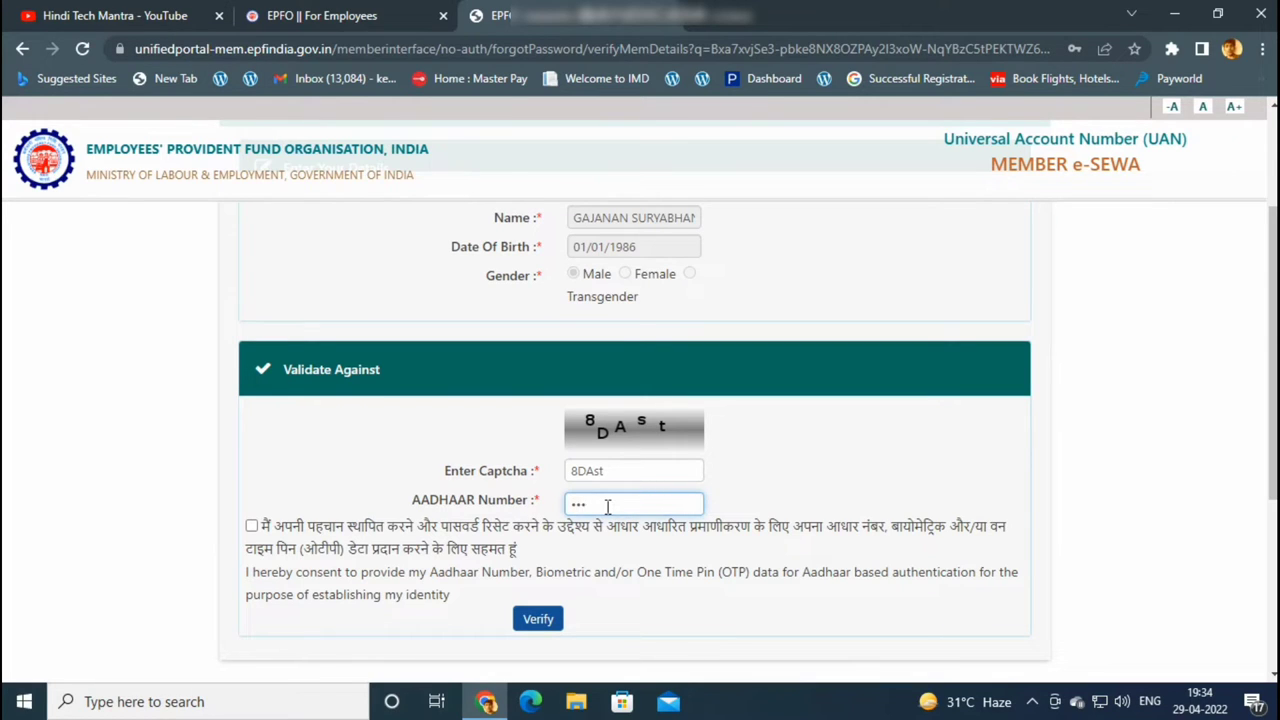
pyautogui.click(634, 574)
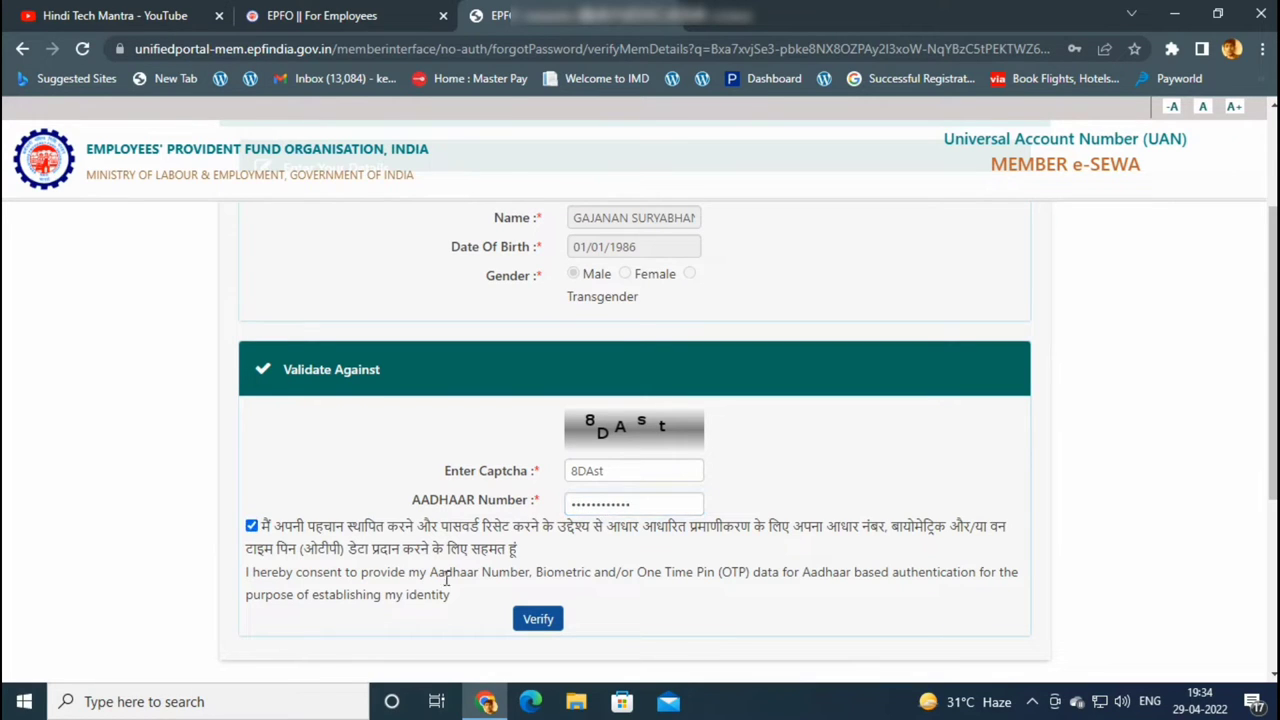
pyautogui.click(537, 620)
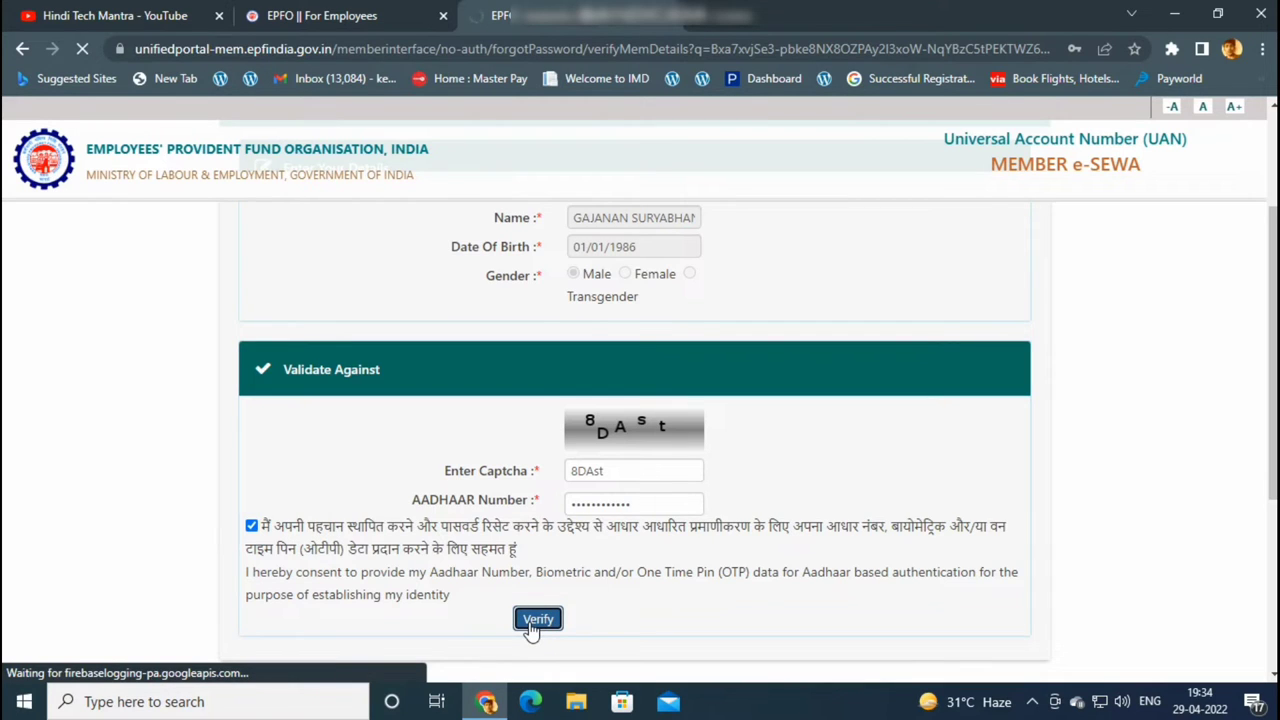
pyautogui.click(596, 502)
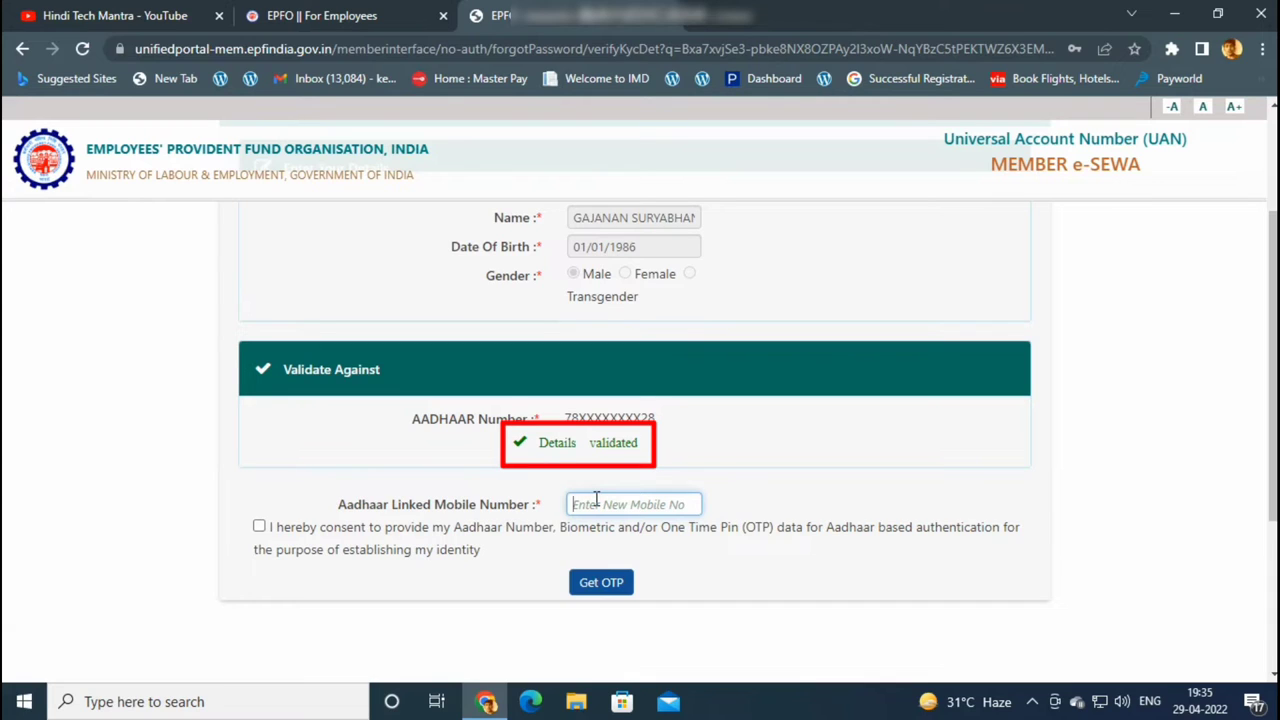
# Enter the Aadhaar-linked mobile number, consent to authentication, and request the OTP
pyautogui.write('98')
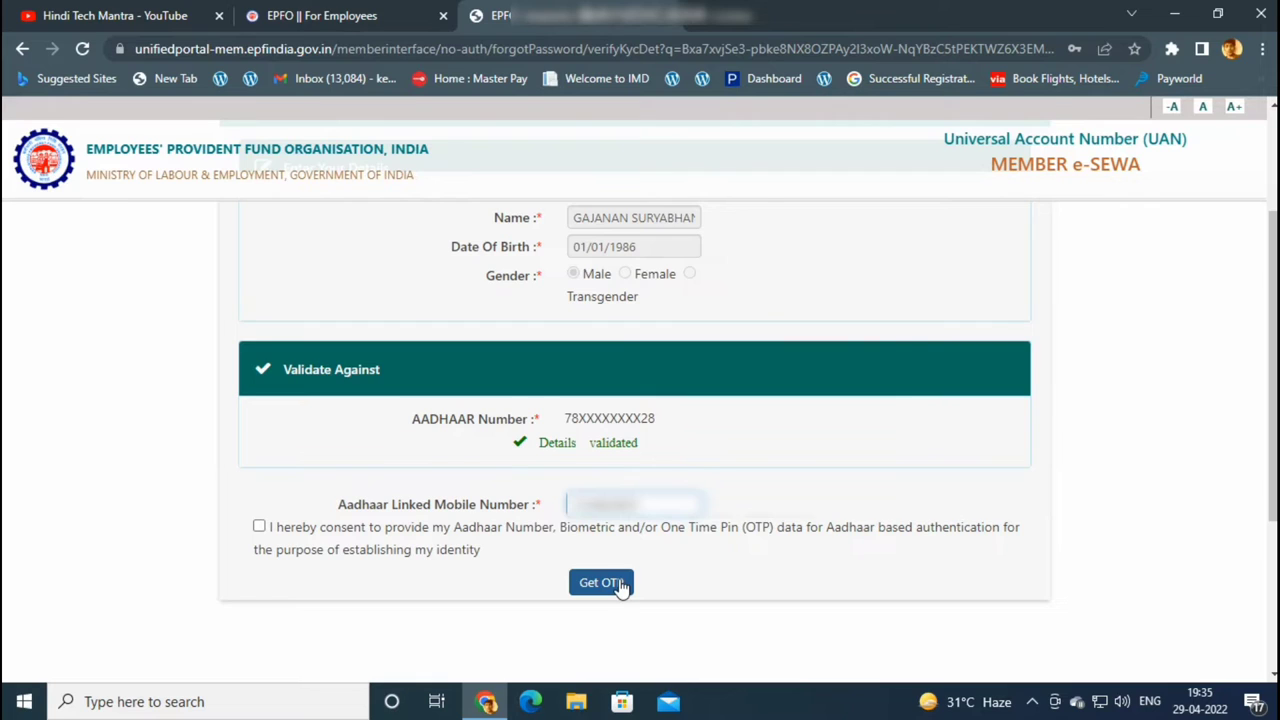
pyautogui.click(259, 527)
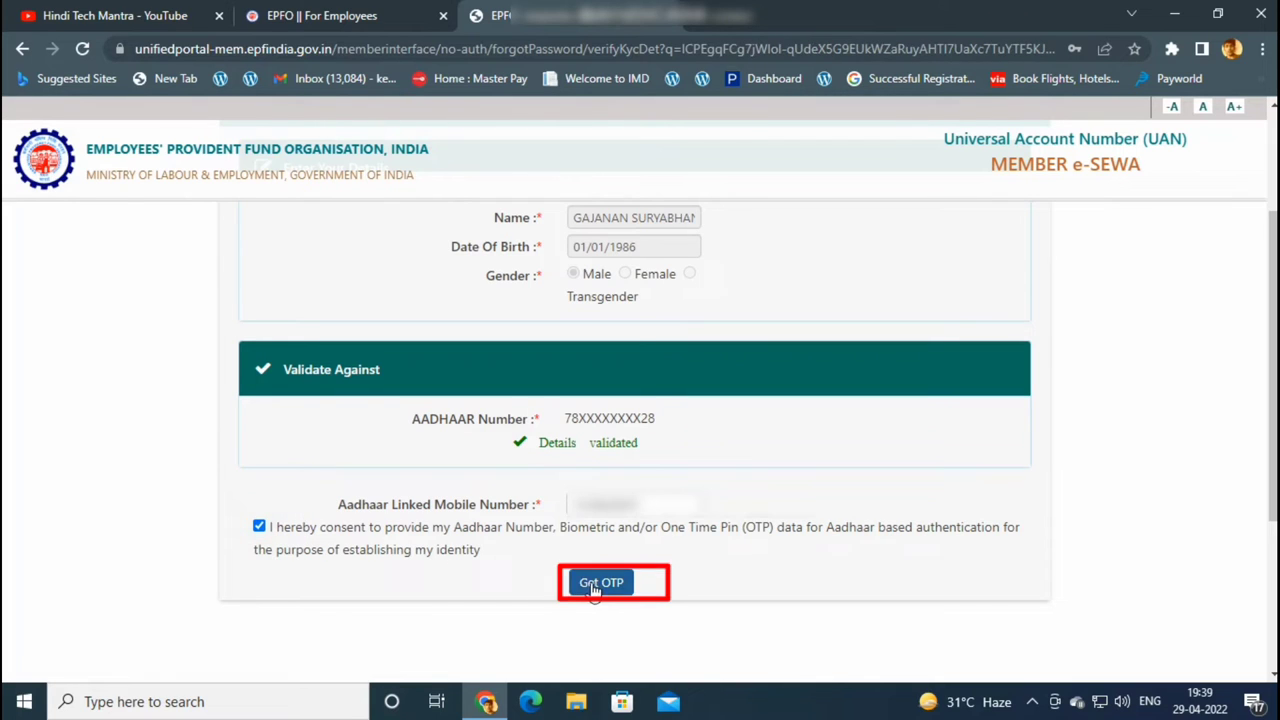
pyautogui.click(594, 588)
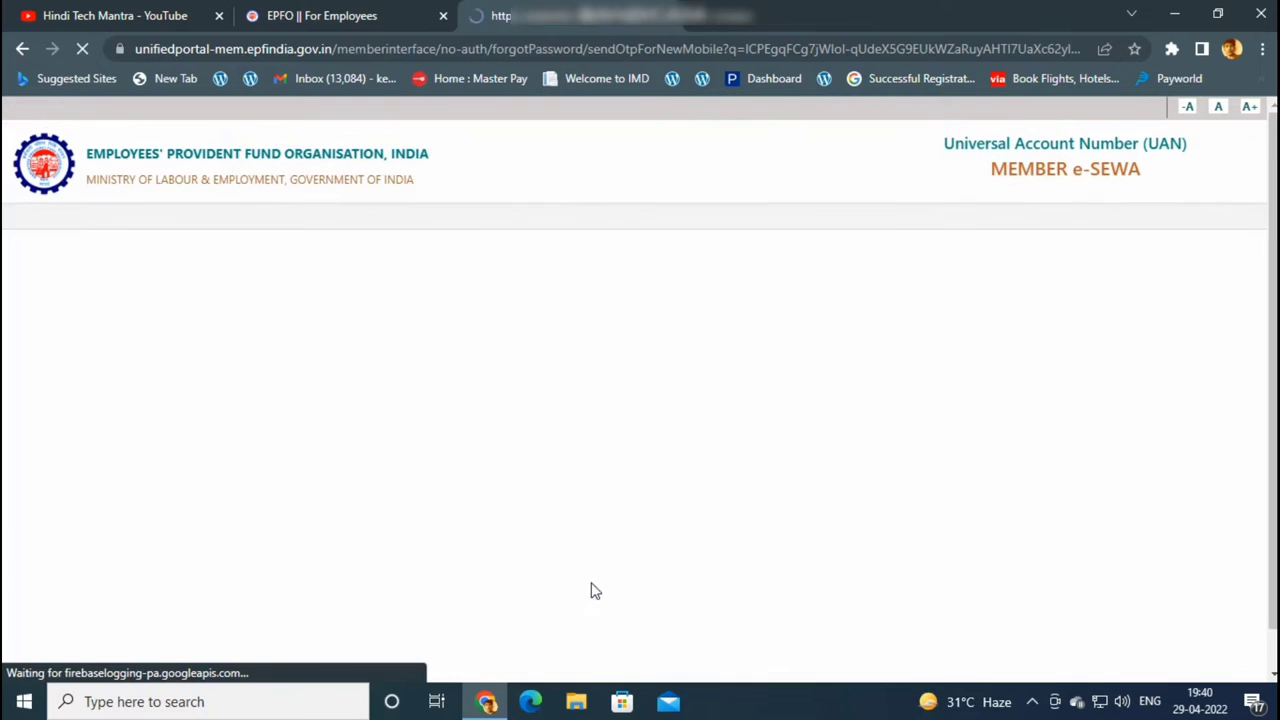
# Enter the new captcha and the OTP received on the mobile, then submit for verification
pyautogui.scroll(-4, 600, 500)
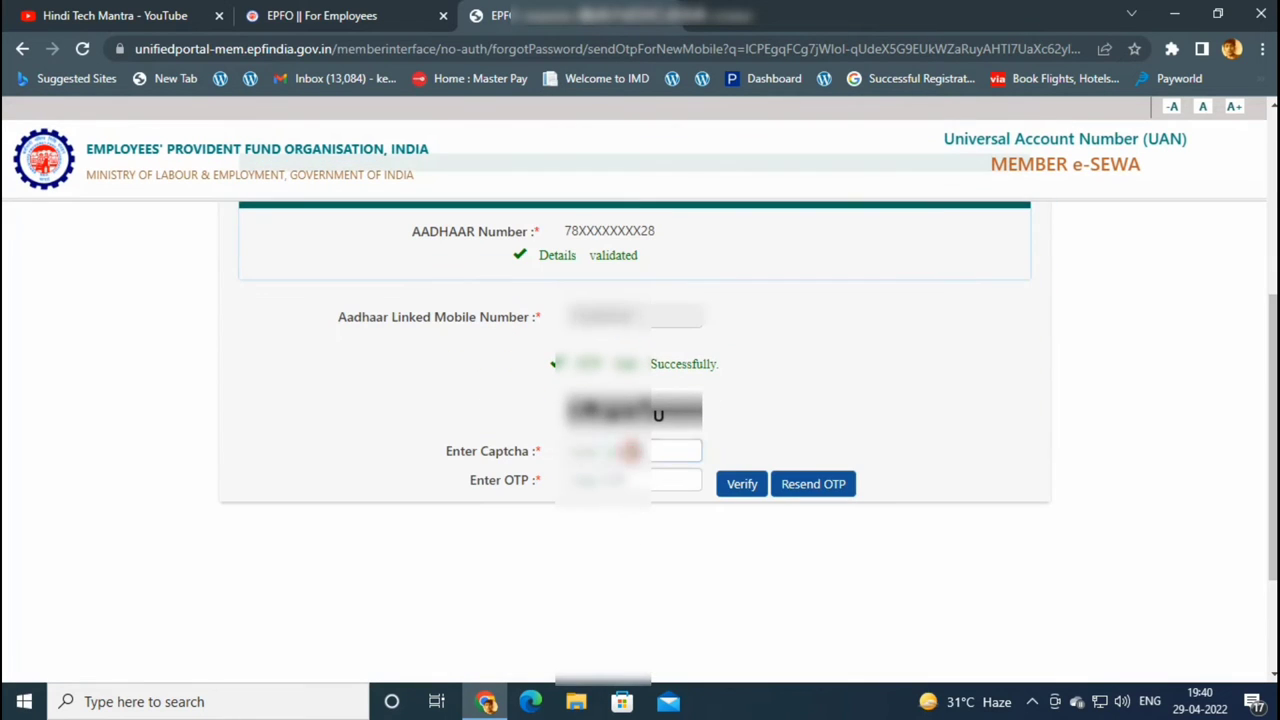
pyautogui.click(632, 452)
pyautogui.write('8')
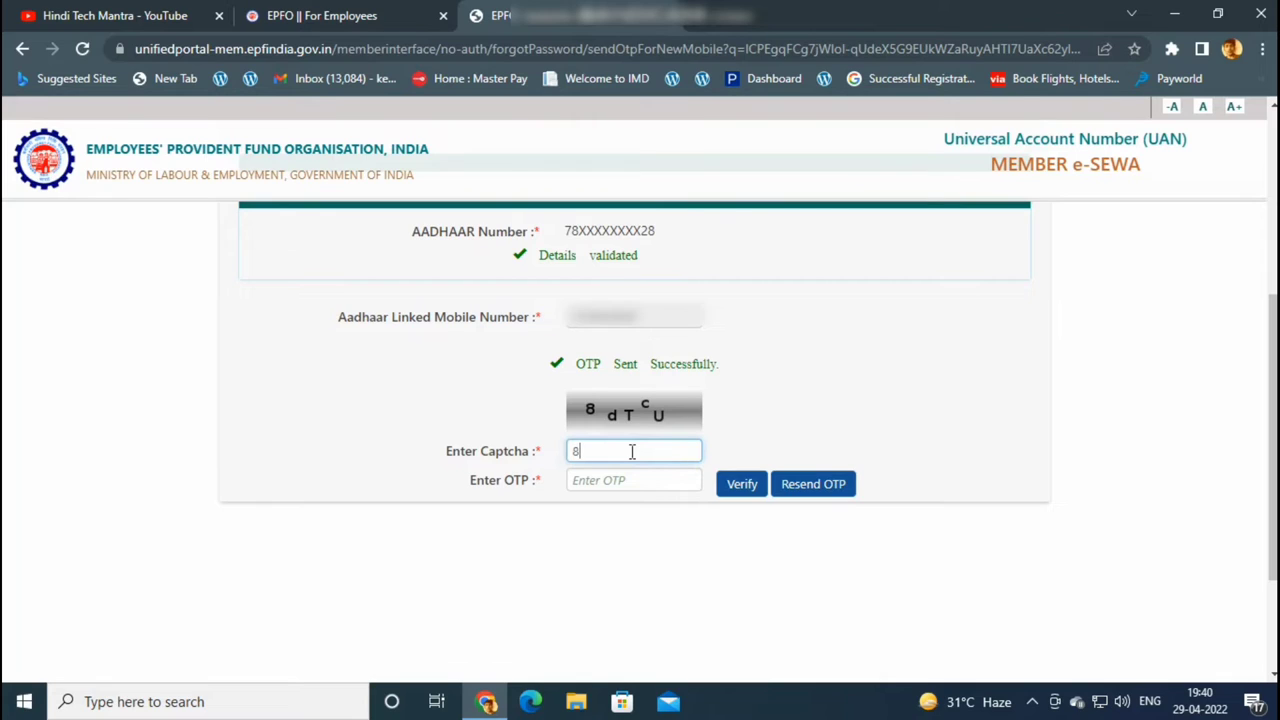
pyautogui.write('dTcU')
pyautogui.click(612, 484)
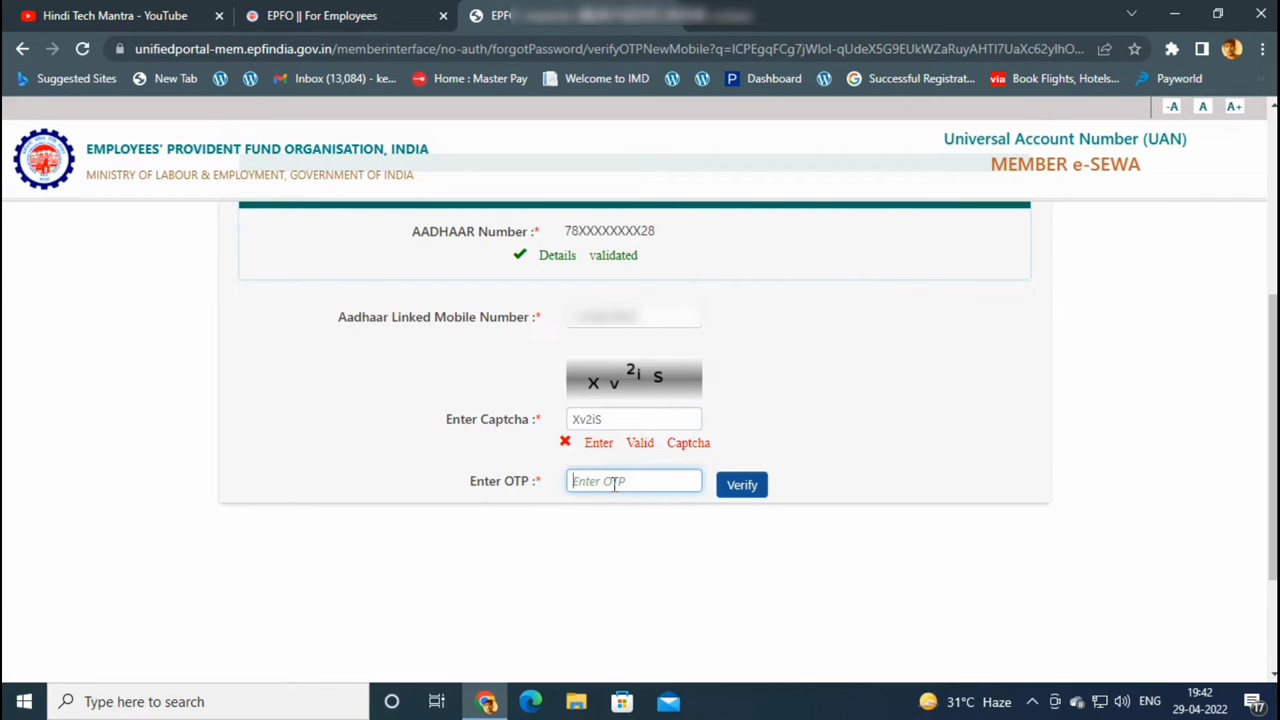
pyautogui.write('••••••')
pyautogui.click(745, 488)
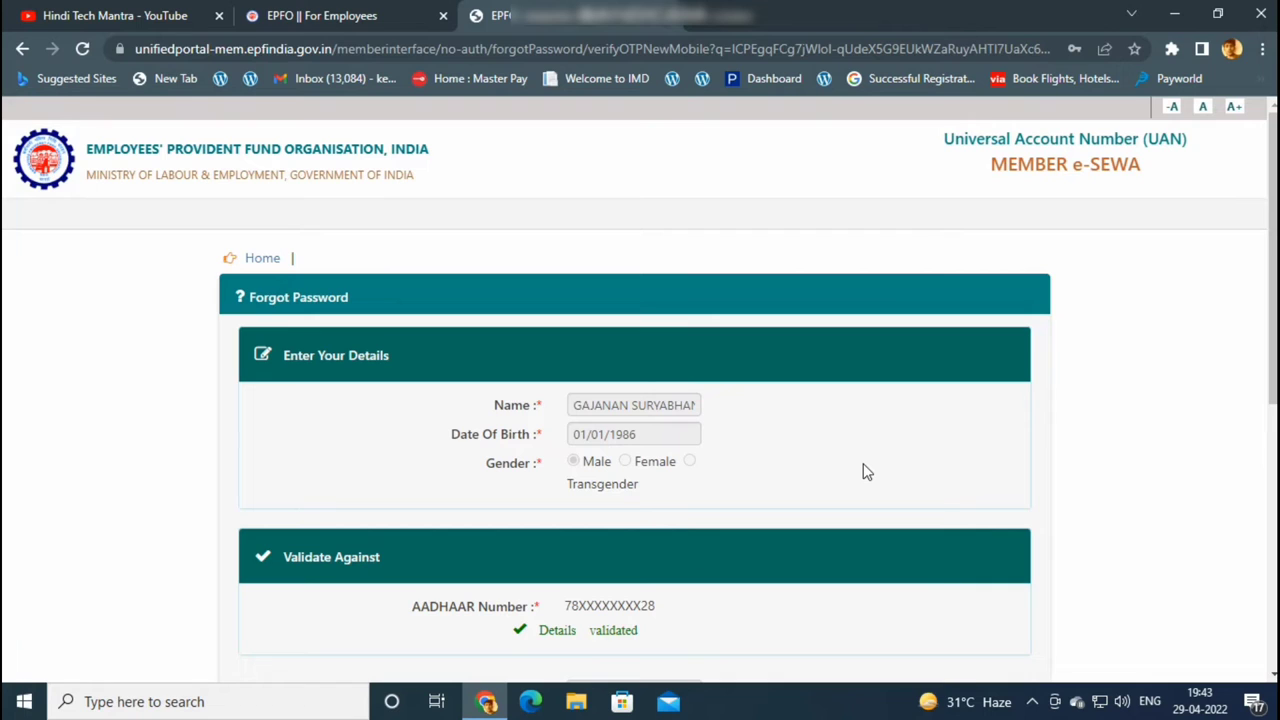
# Enter and confirm a new password, submit it, and read the 'same as old password' error
pyautogui.scroll(-3, 815, 440)
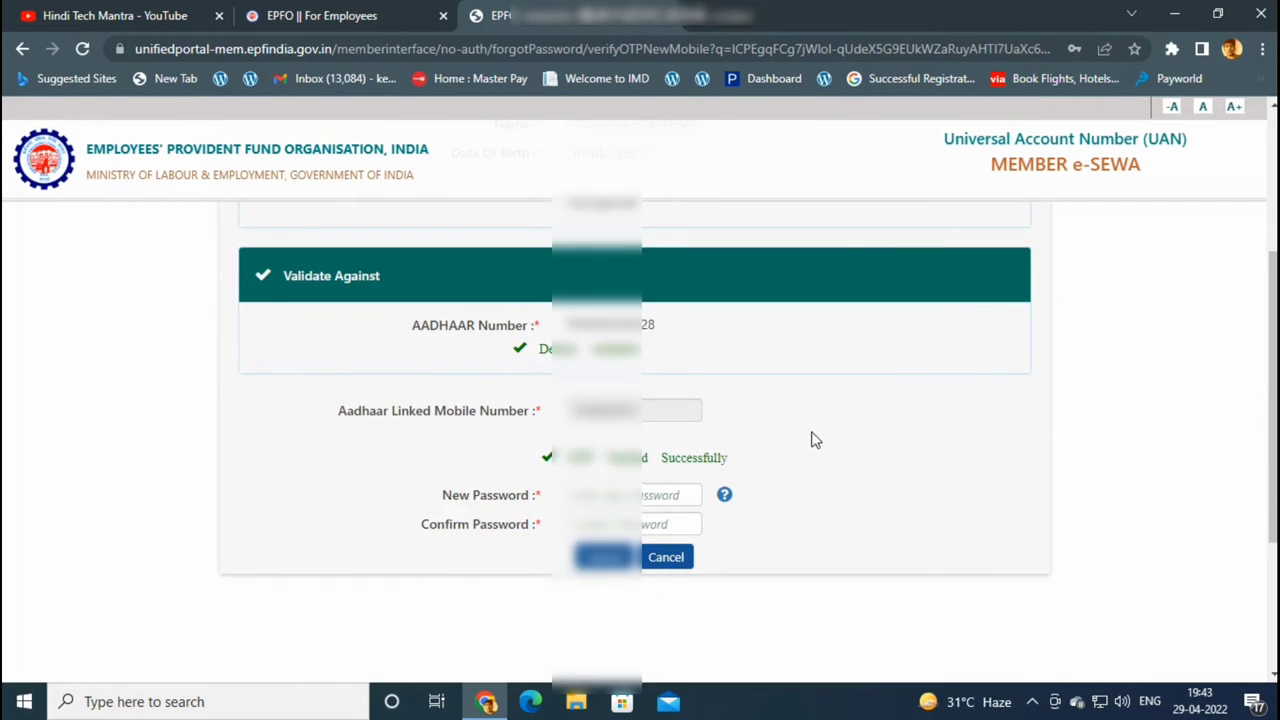
pyautogui.click(621, 494)
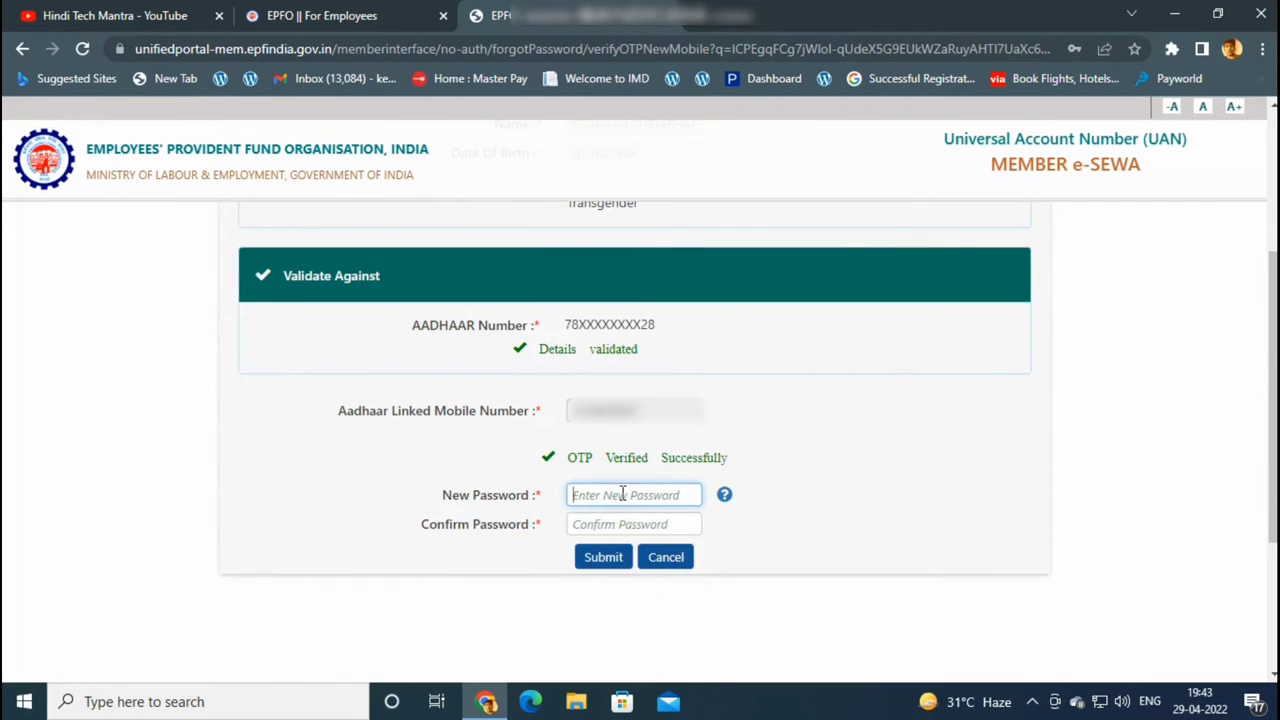
pyautogui.write('A')
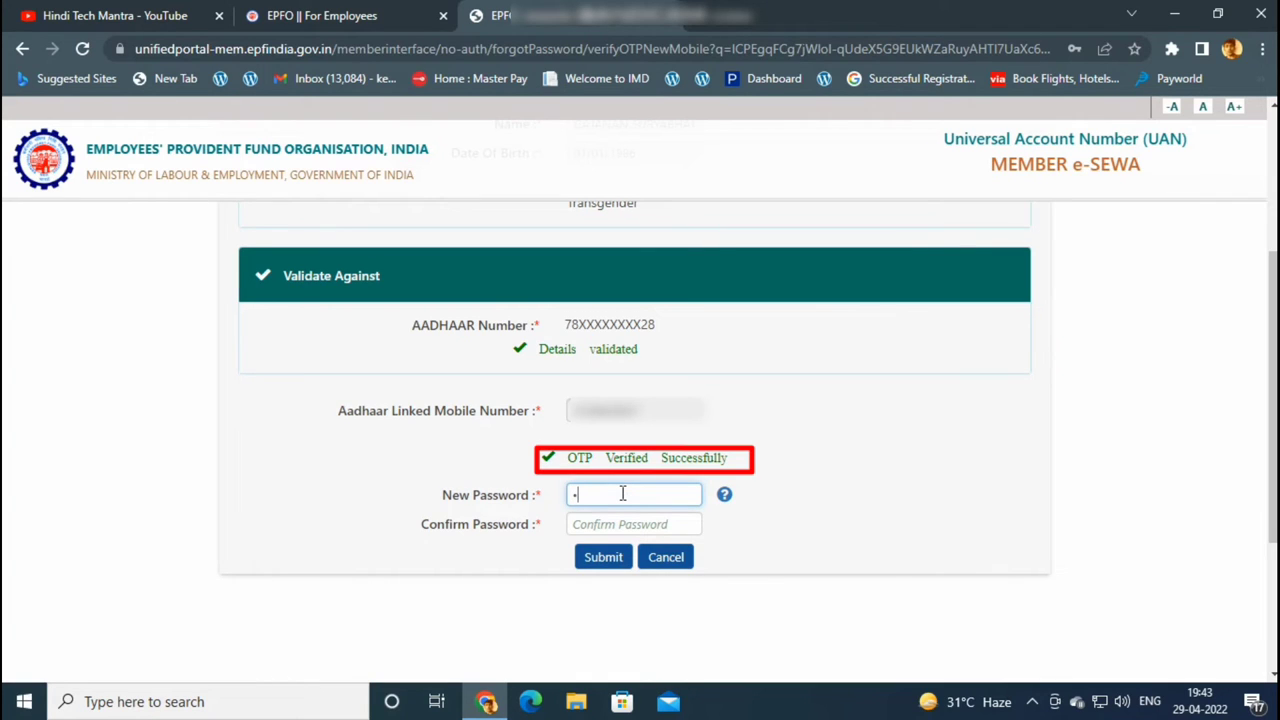
pyautogui.write('a@')
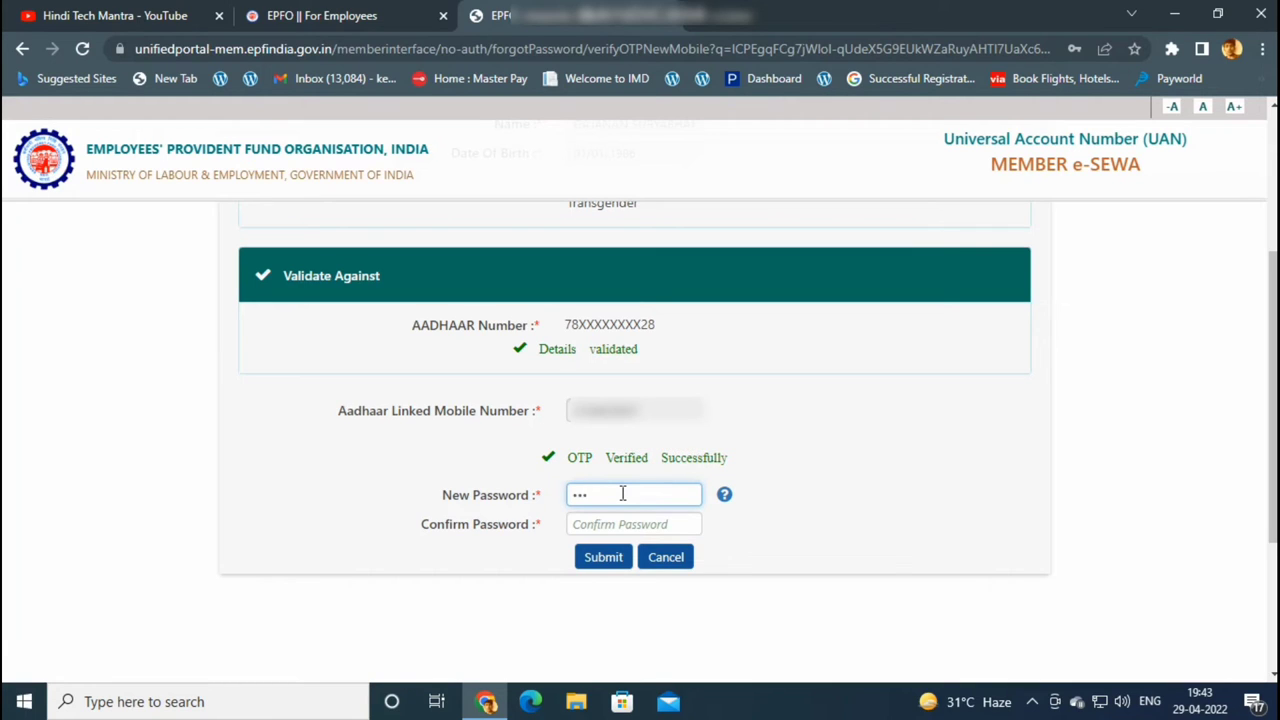
pyautogui.press('BackSpace')
pyautogui.press('BackSpace')
pyautogui.write('abcdefghijk')
pyautogui.click(615, 527)
pyautogui.write('a')
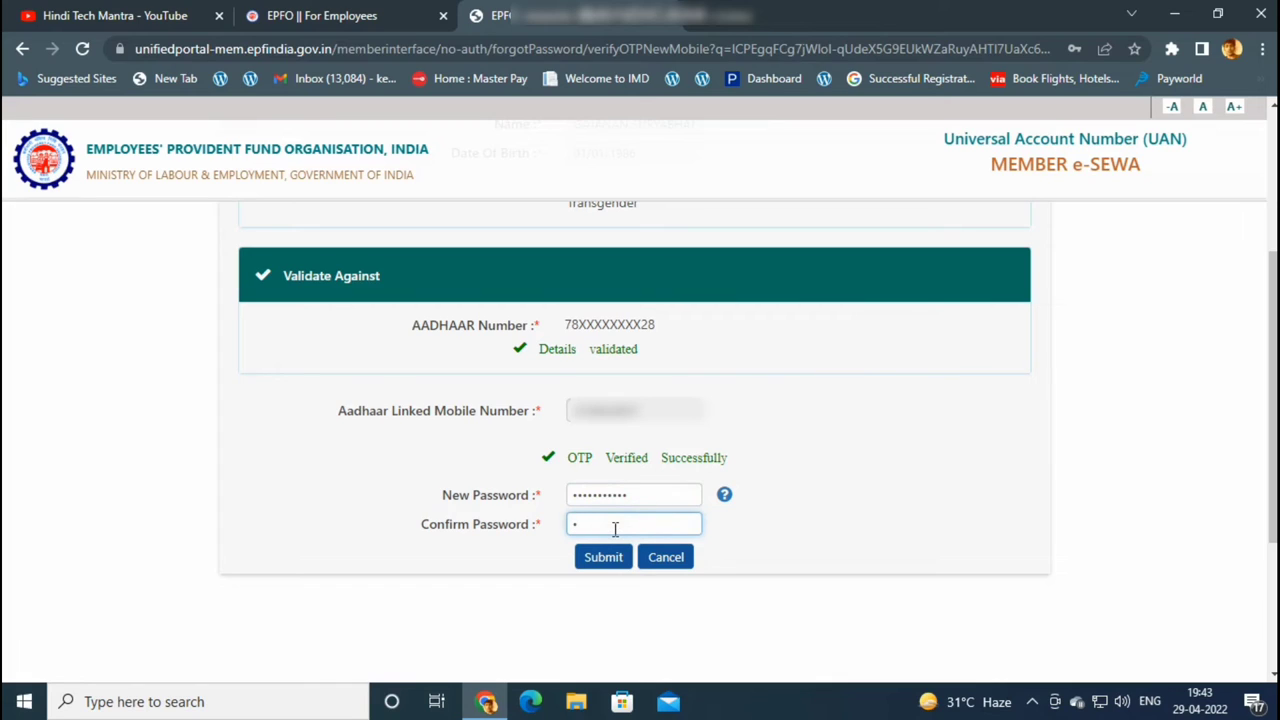
pyautogui.write('bcdefghijk')
pyautogui.press('BackSpace')
pyautogui.press('BackSpace')
pyautogui.press('BackSpace')
pyautogui.press('BackSpace')
pyautogui.press('BackSpace')
pyautogui.press('BackSpace')
pyautogui.press('BackSpace')
pyautogui.press('BackSpace')
pyautogui.press('BackSpace')
pyautogui.press('BackSpace')
pyautogui.press('BackSpace')
pyautogui.write('abcdefghijk')
pyautogui.click(603, 557)
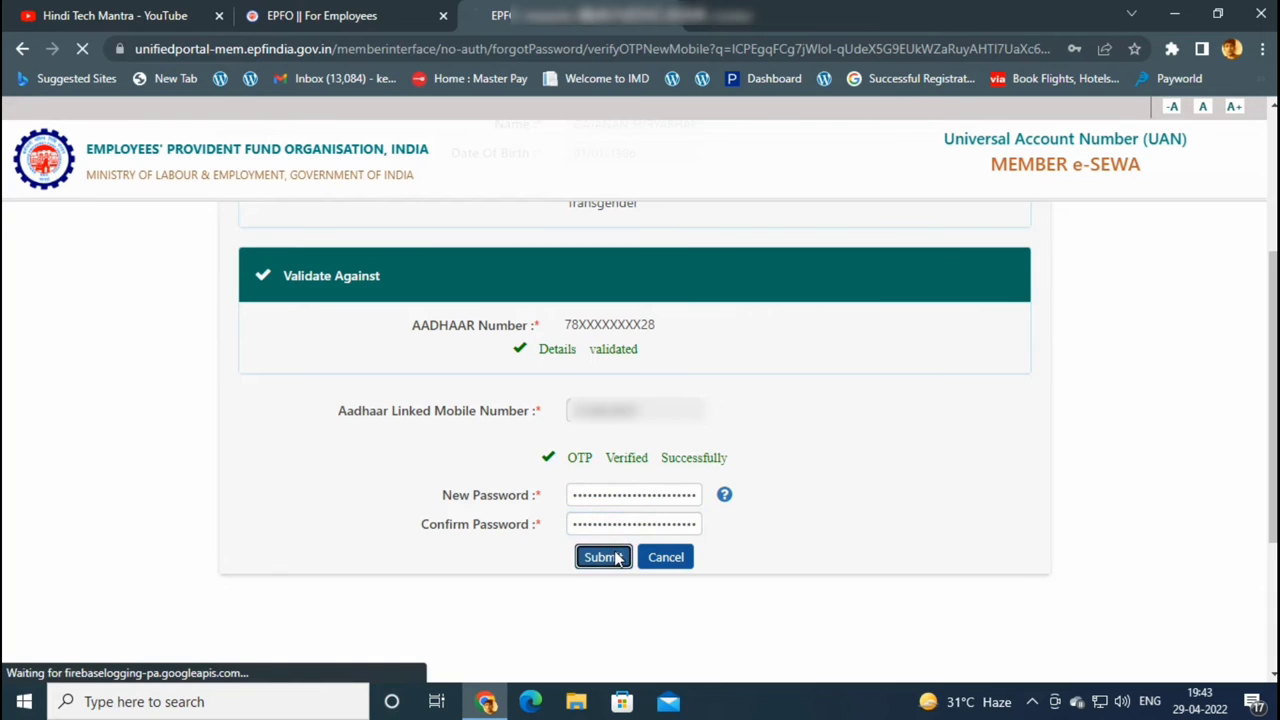
pyautogui.scroll(-3, 614, 559)
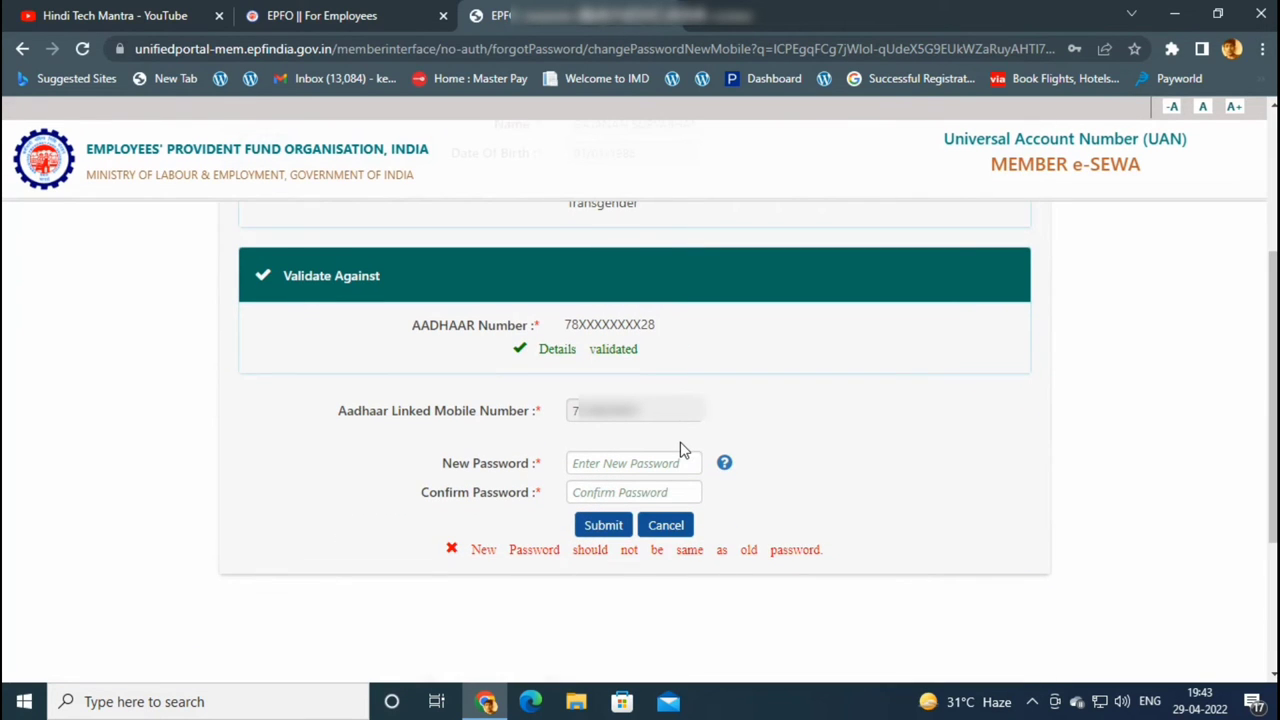
# Enter and confirm a different new password, then submit the password change
pyautogui.click(658, 460)
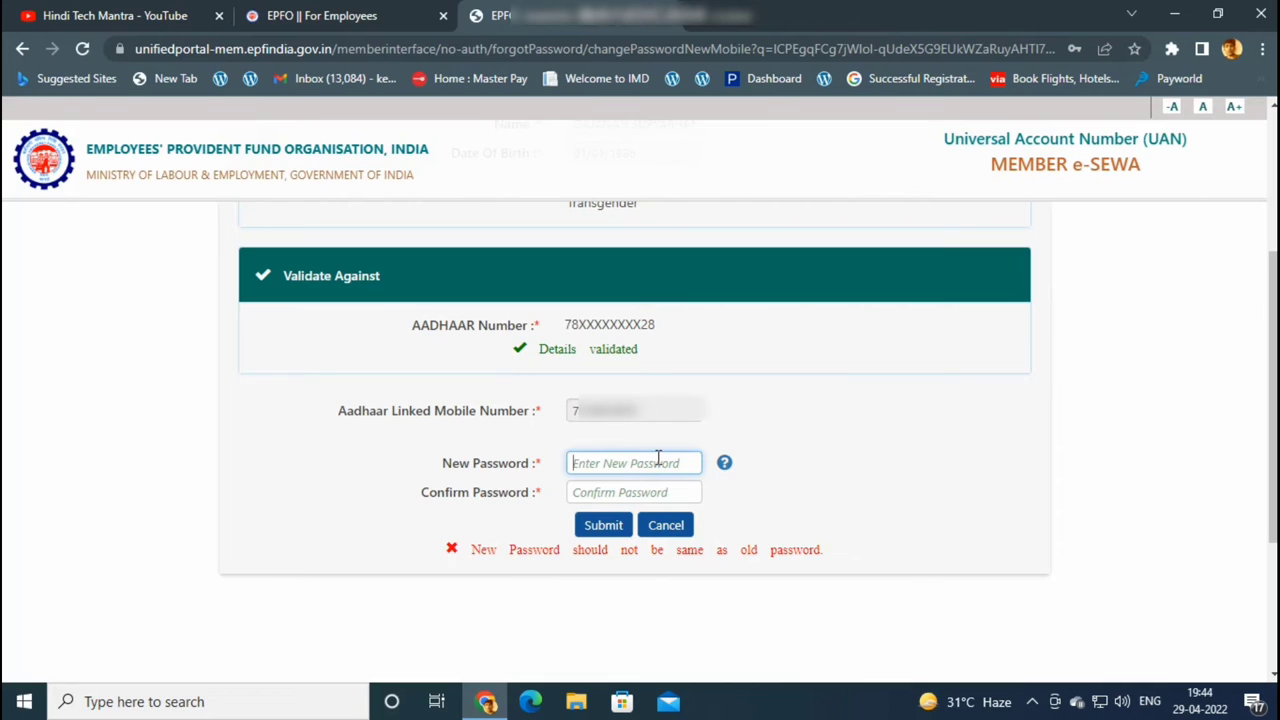
pyautogui.write('************')
pyautogui.click(645, 490)
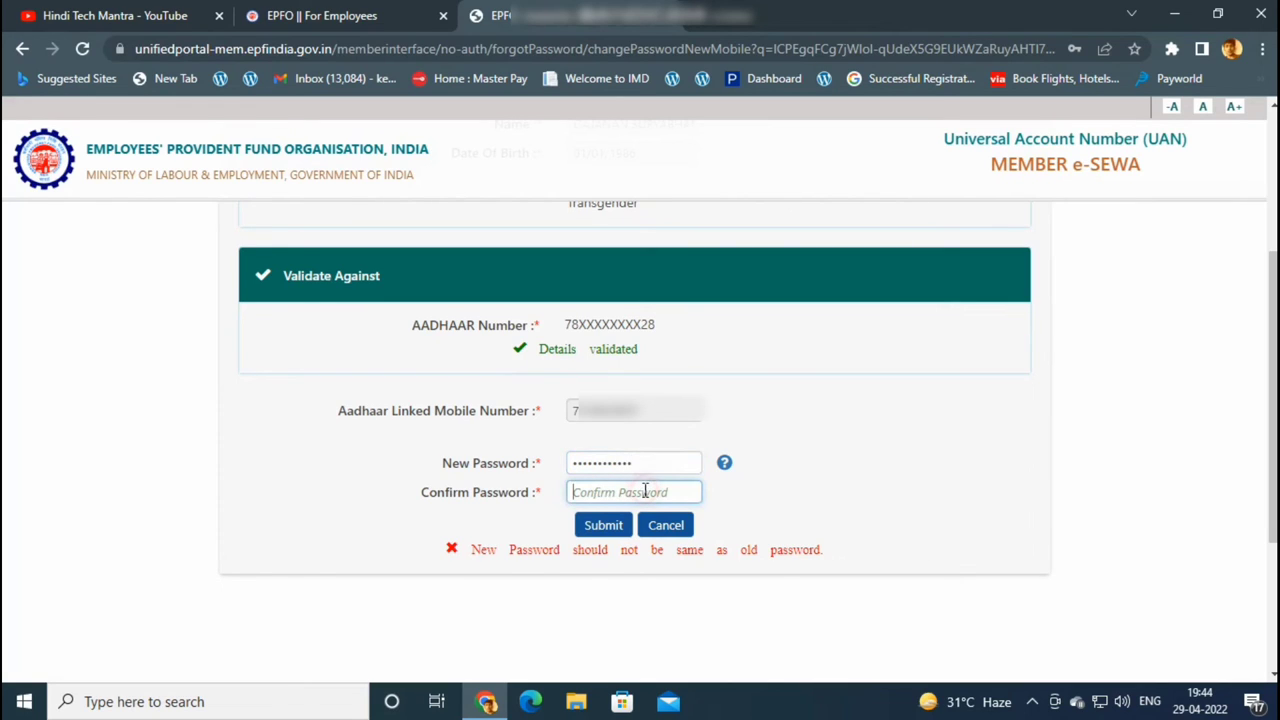
pyautogui.write('*******')
pyautogui.write('****')
pyautogui.click(609, 526)
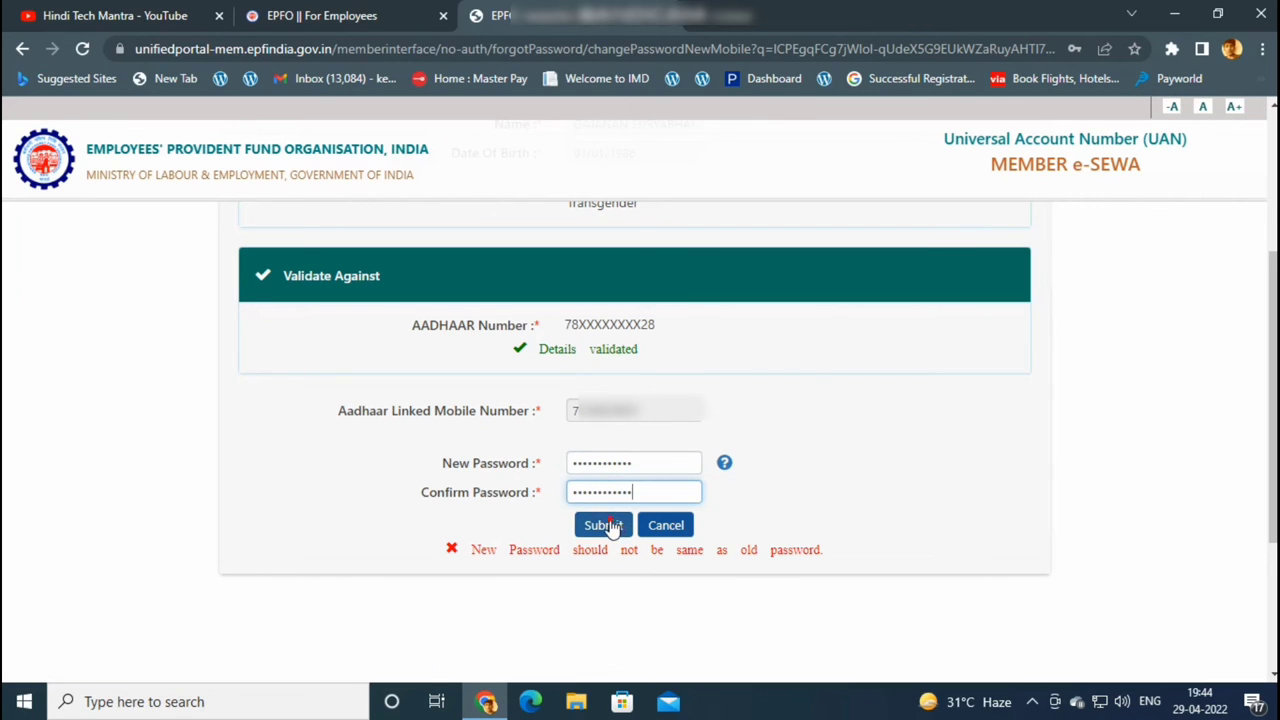
pyautogui.click(607, 525)
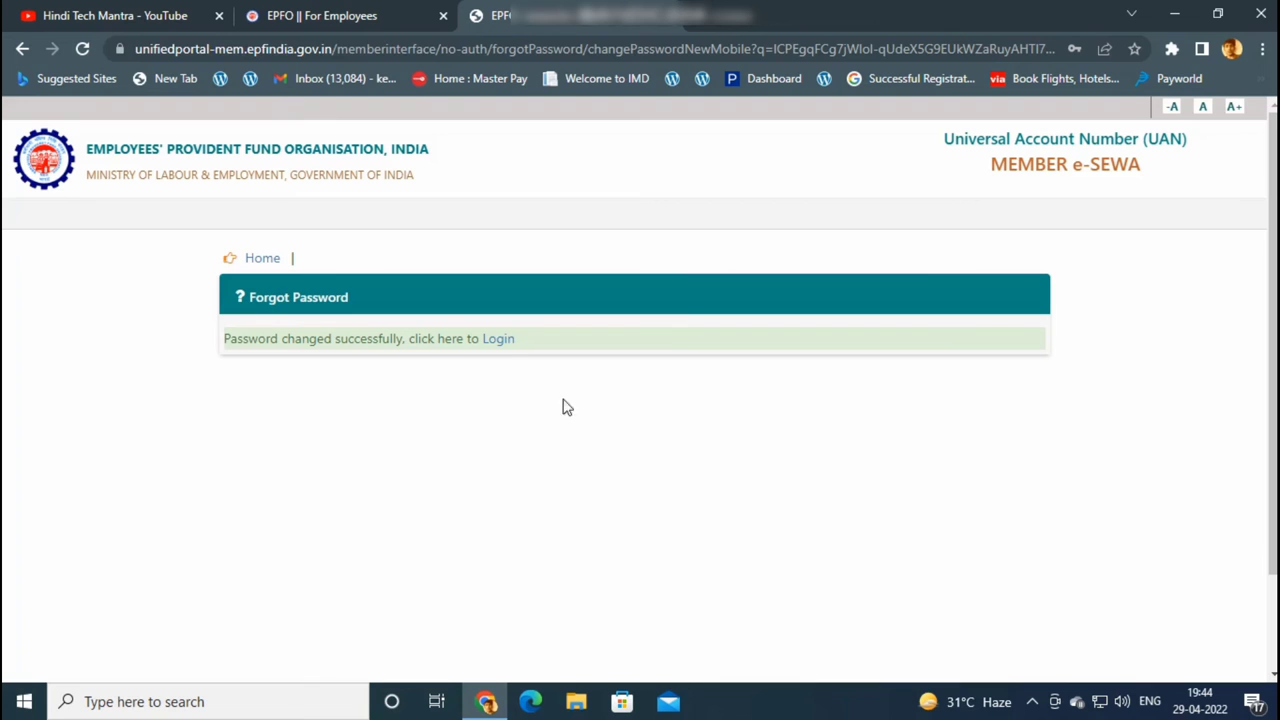
# Sign in from the Login page with the UAN, the new password and the captcha
pyautogui.click(498, 345)
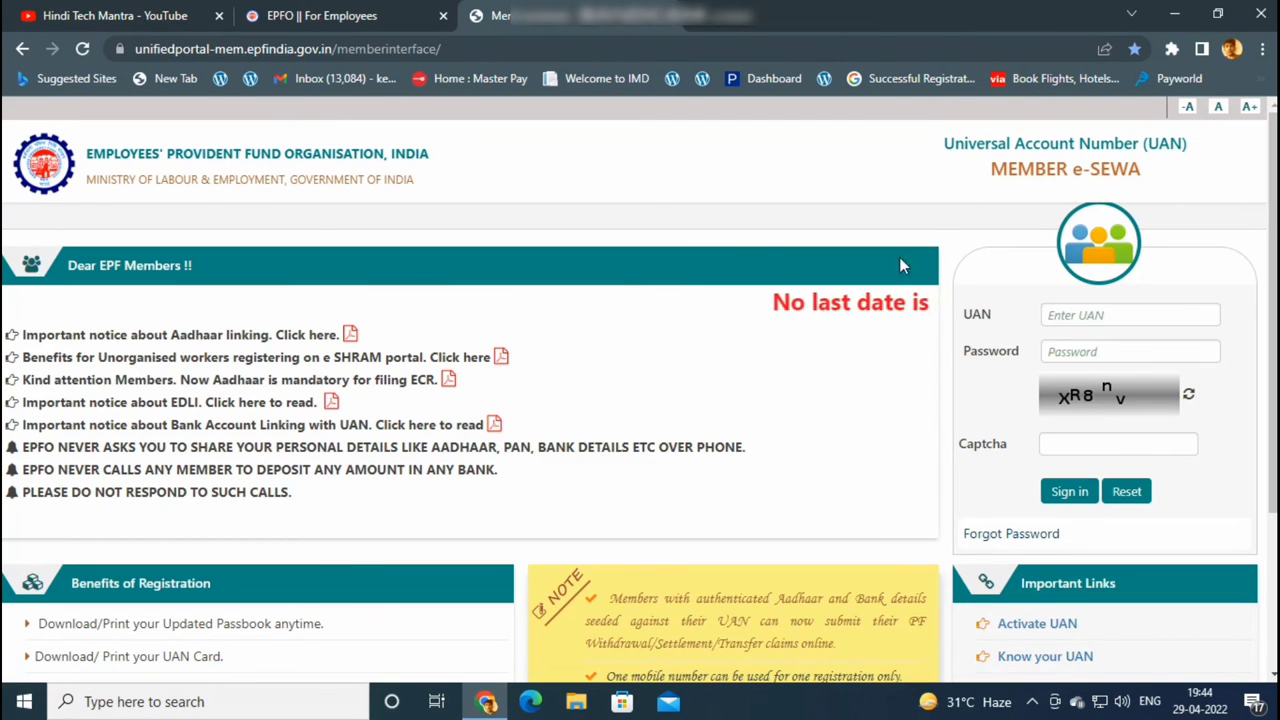
pyautogui.click(1060, 315)
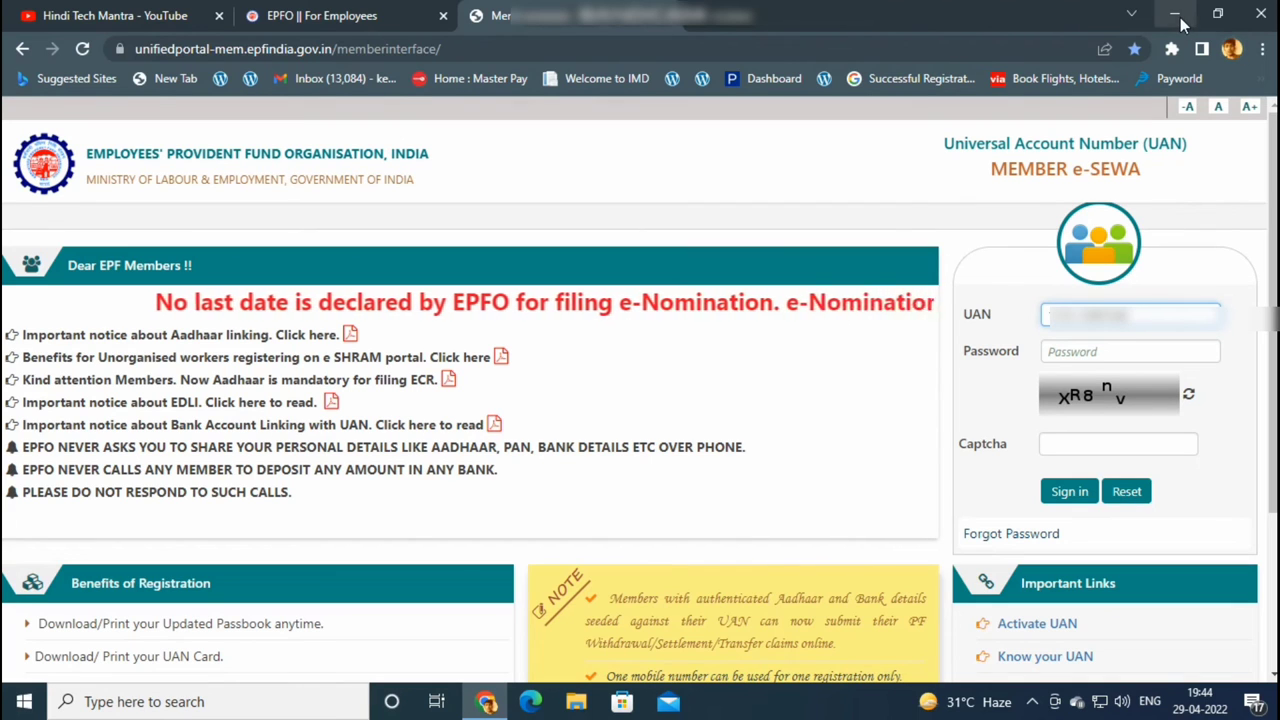
pyautogui.click(1097, 350)
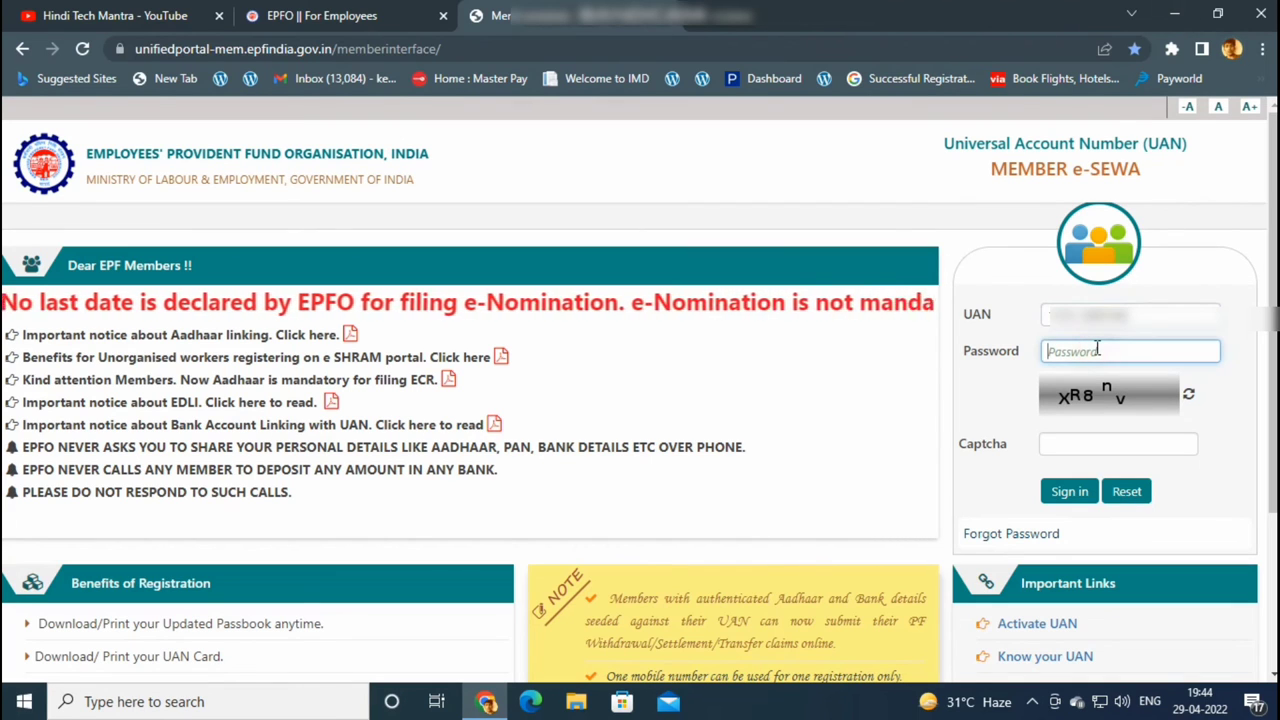
pyautogui.write('•')
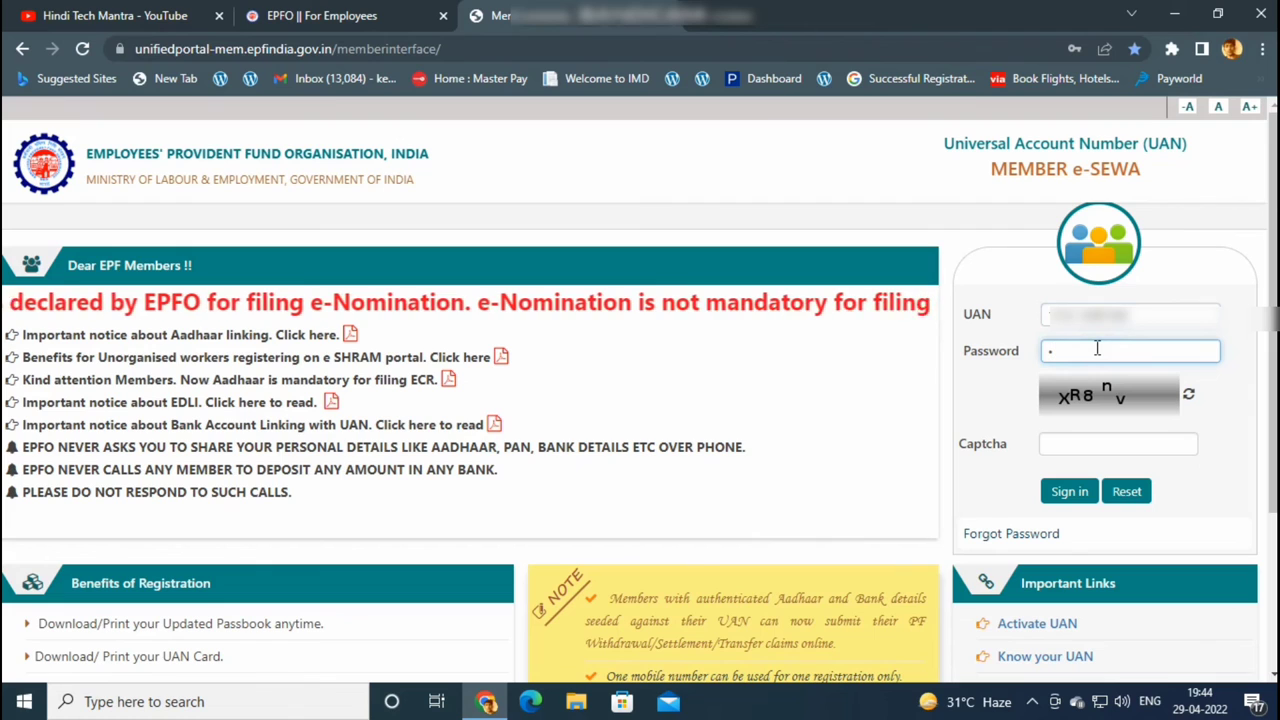
pyautogui.write('•••••••••••')
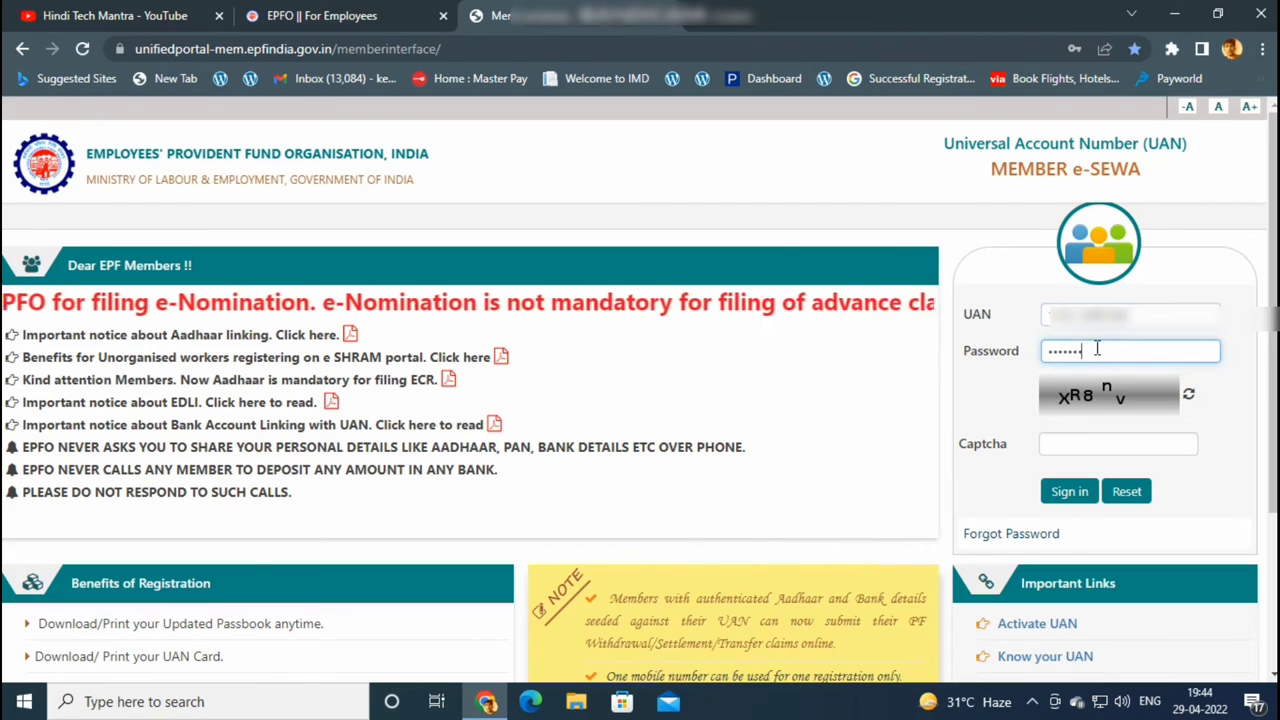
pyautogui.click(1068, 444)
pyautogui.write('XR8nv')
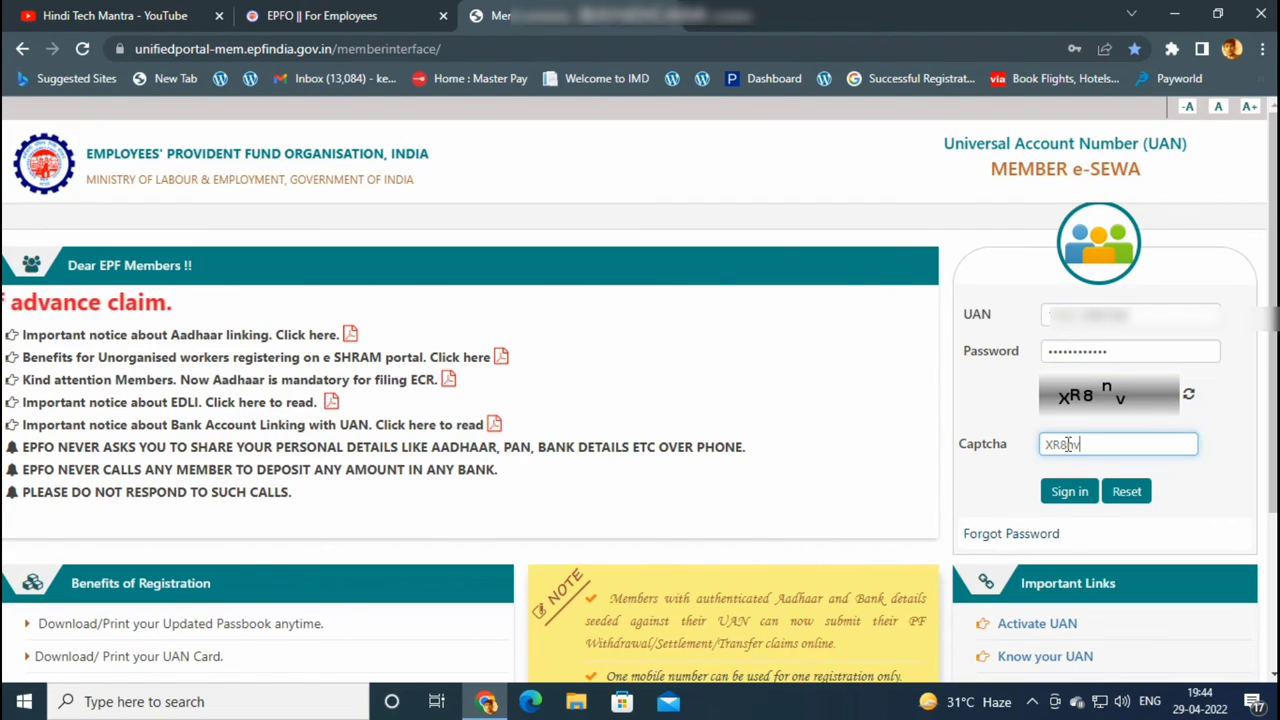
pyautogui.click(1052, 490)
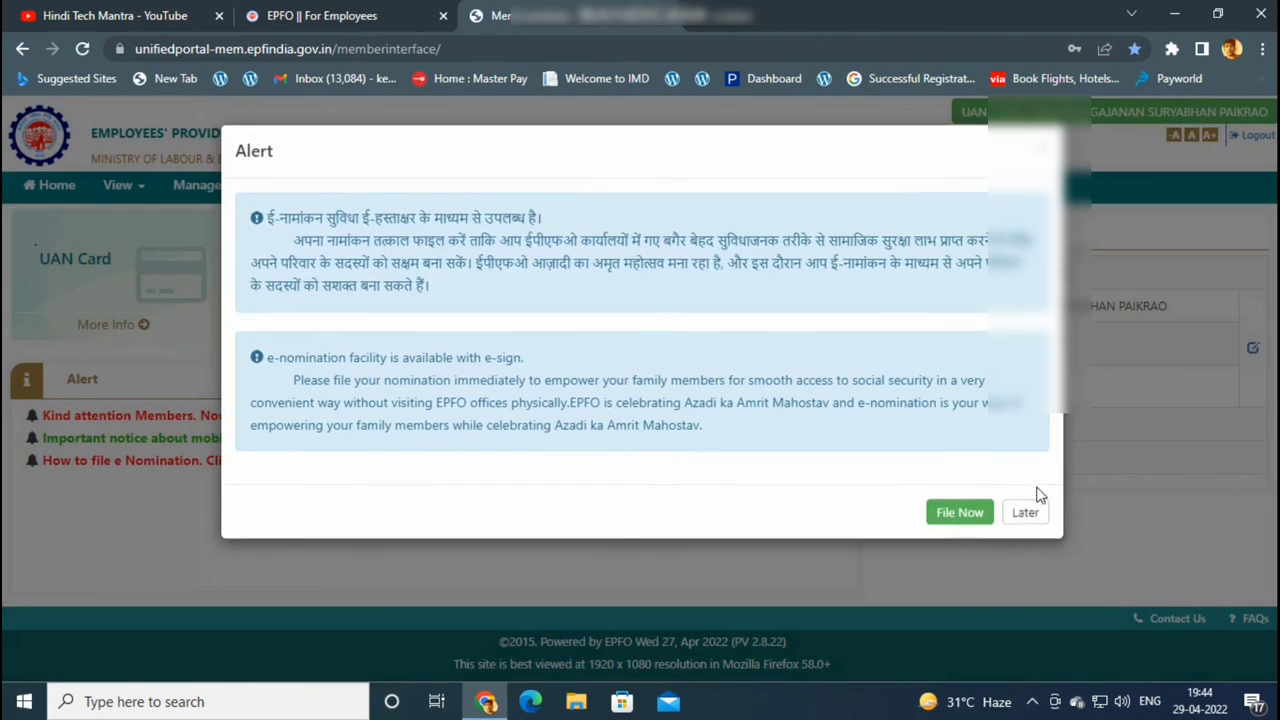
# Choose Later on the e-nomination alert, then switch to the Hindi Tech Mantra YouTube tab
pyautogui.click(1020, 514)
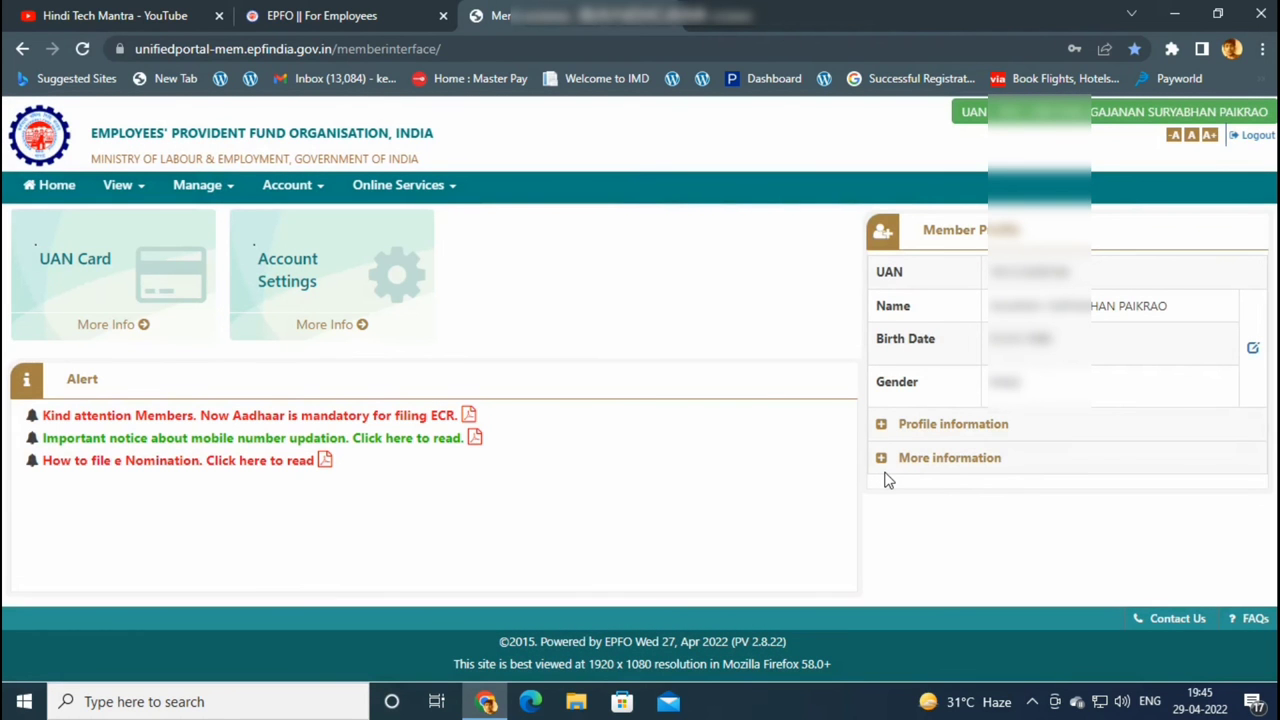
pyautogui.click(1035, 704)
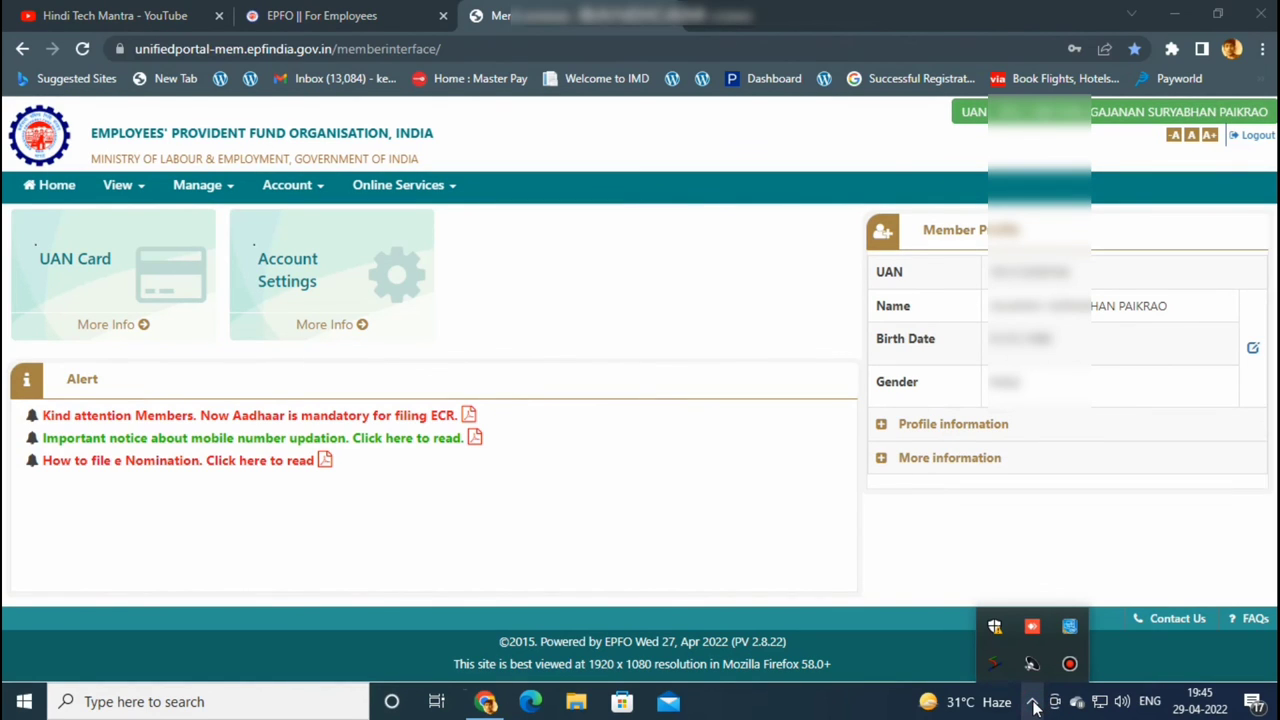
pyautogui.click(870, 582)
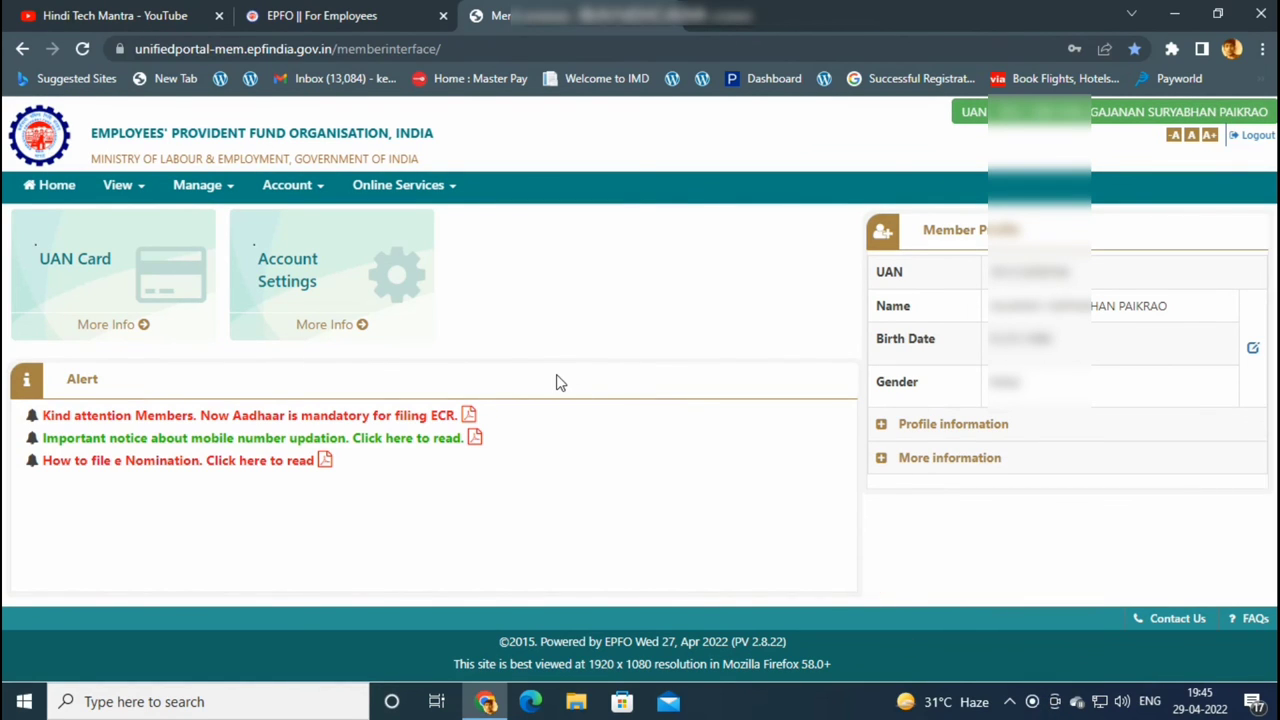
pyautogui.click(176, 10)
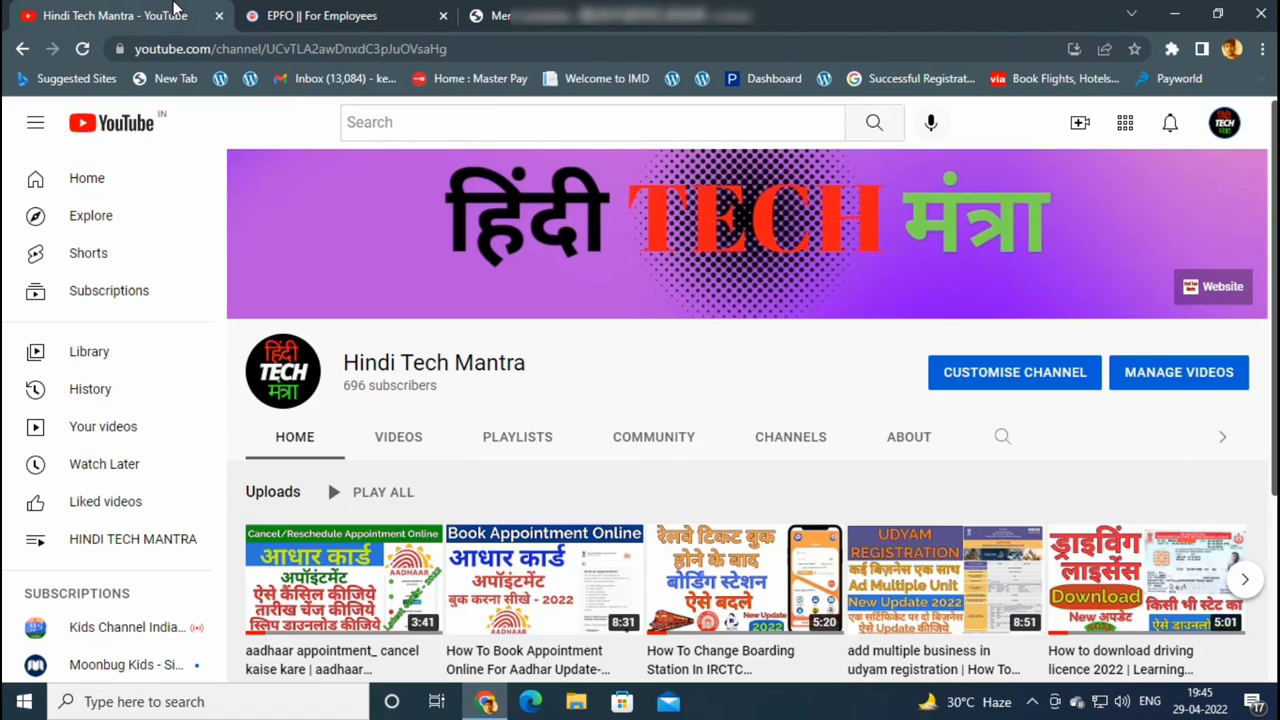